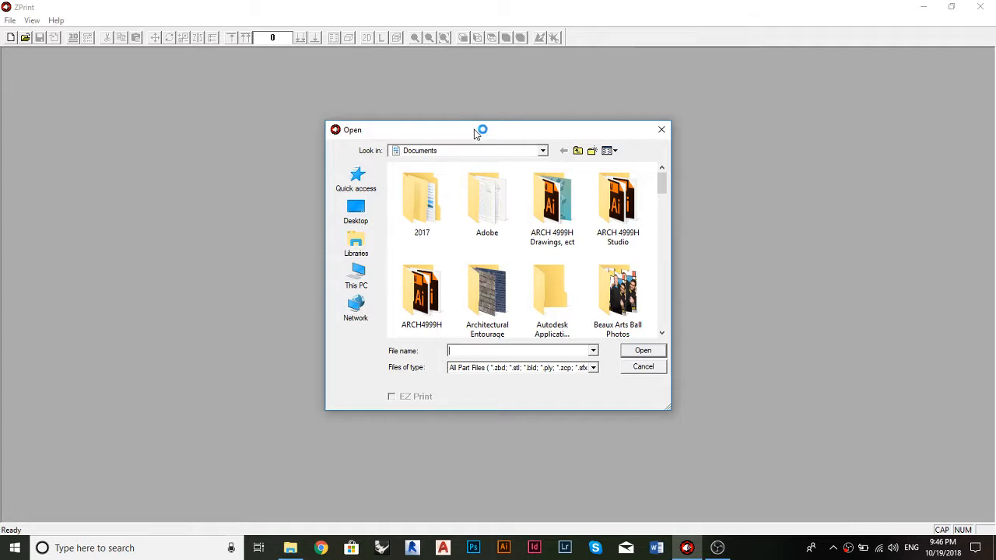
left_click_drag(474, 130, 475, 119)
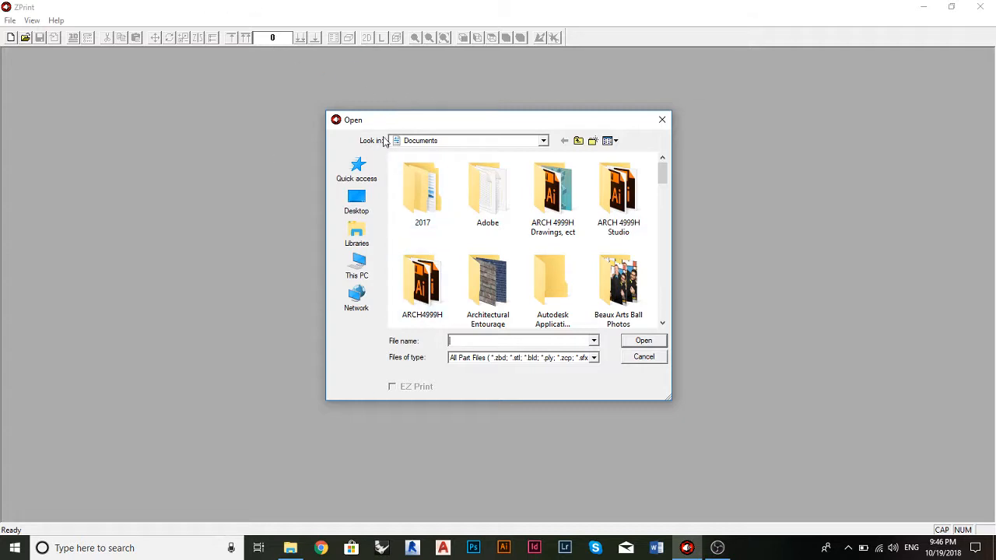
left_click(357, 201)
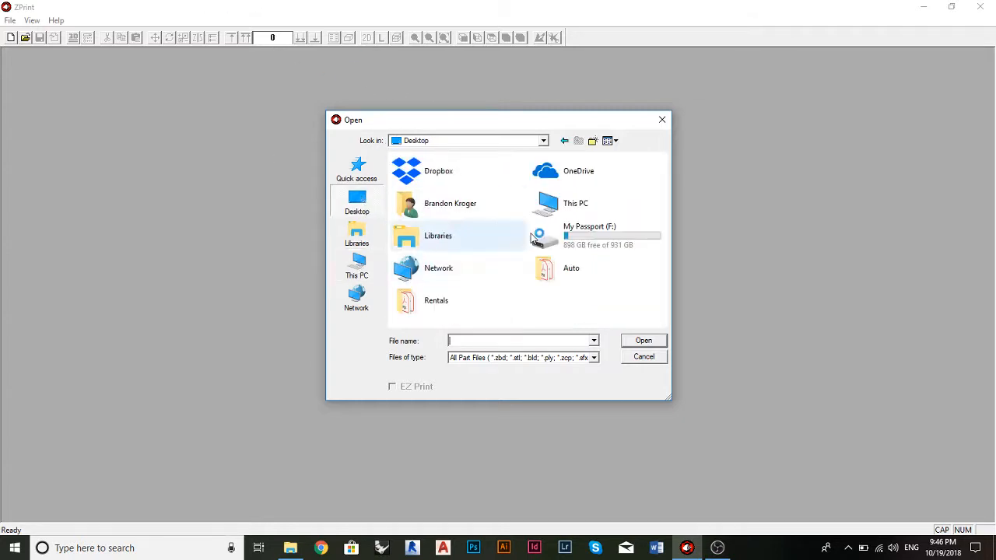
double_click(601, 228)
scroll(530, 250, "down", 2)
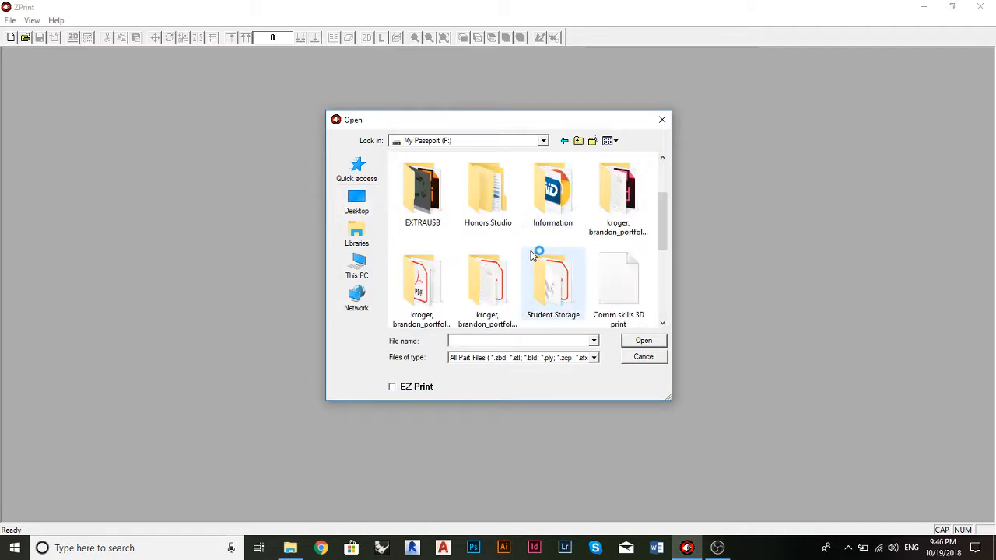
scroll(514, 218, "up", 2)
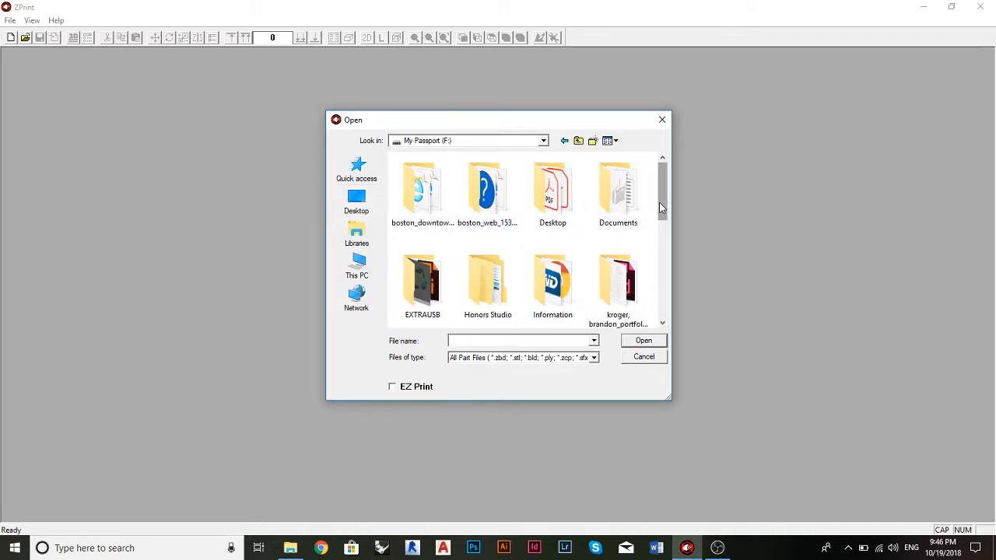
mouse_move(659, 202)
left_mouse_down()
mouse_move(654, 315)
mouse_move(673, 245)
mouse_move(661, 199)
left_mouse_up()
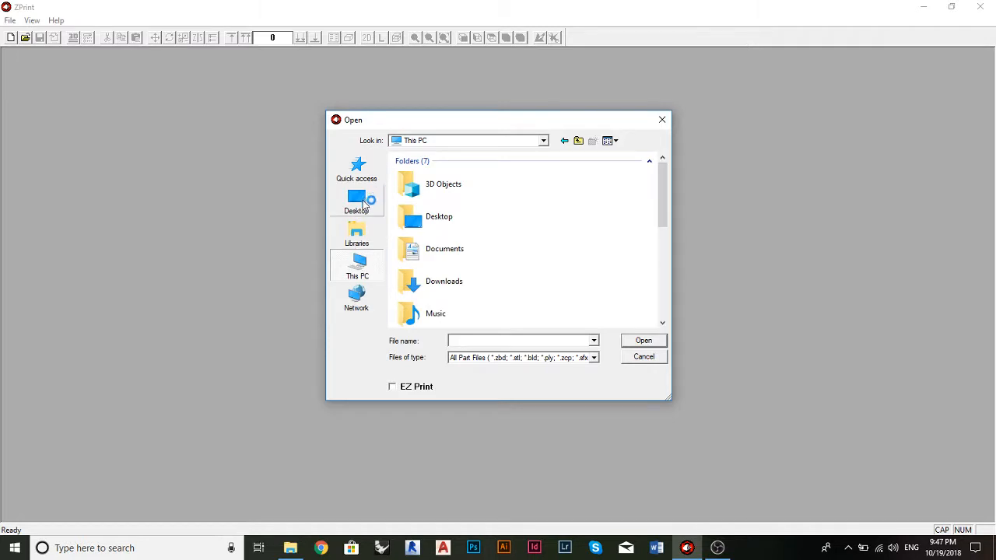
Step: Open the SAID 2013_3D PRINT part file dated 10152018 from the DAAP SAID 2013 folder in Documents
left_click(544, 140)
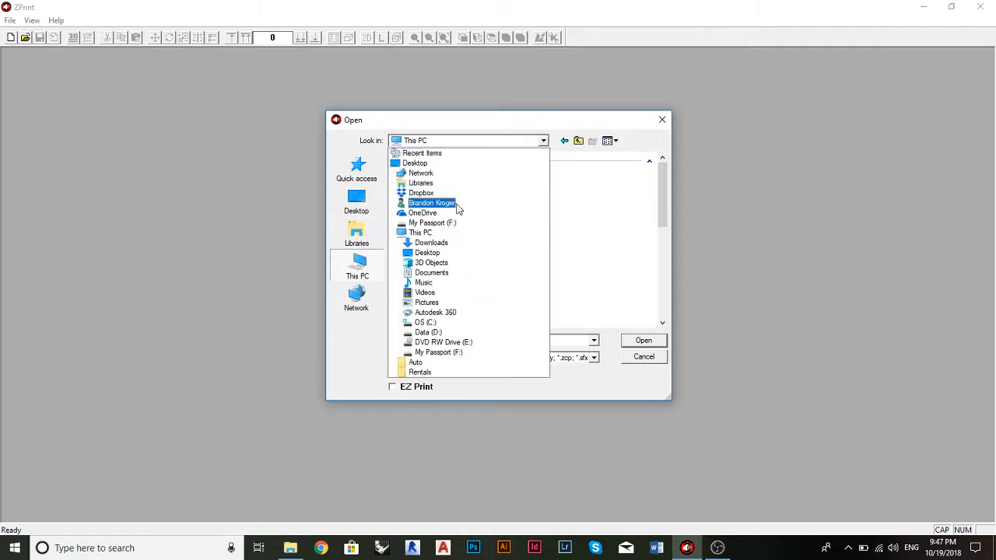
left_click(433, 273)
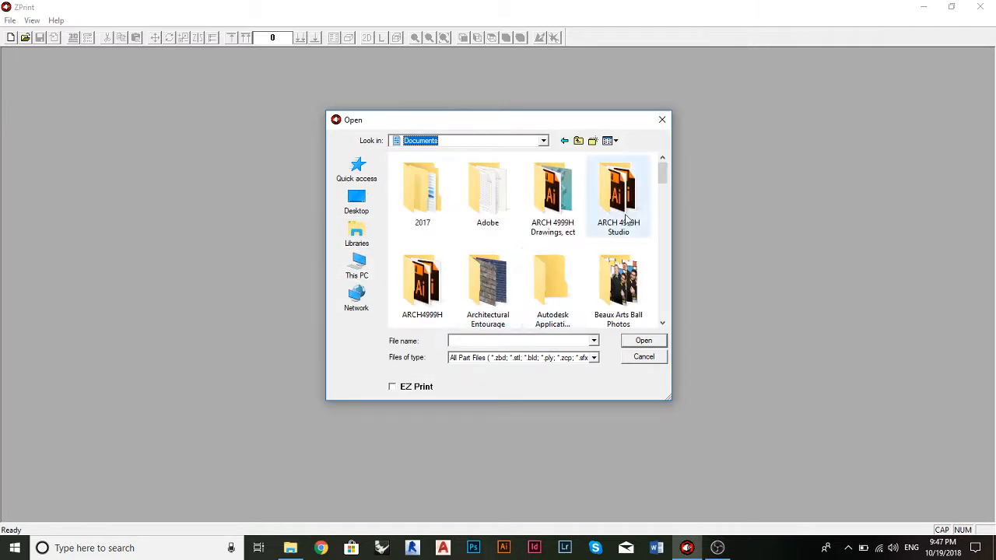
left_click_drag(666, 178, 654, 205)
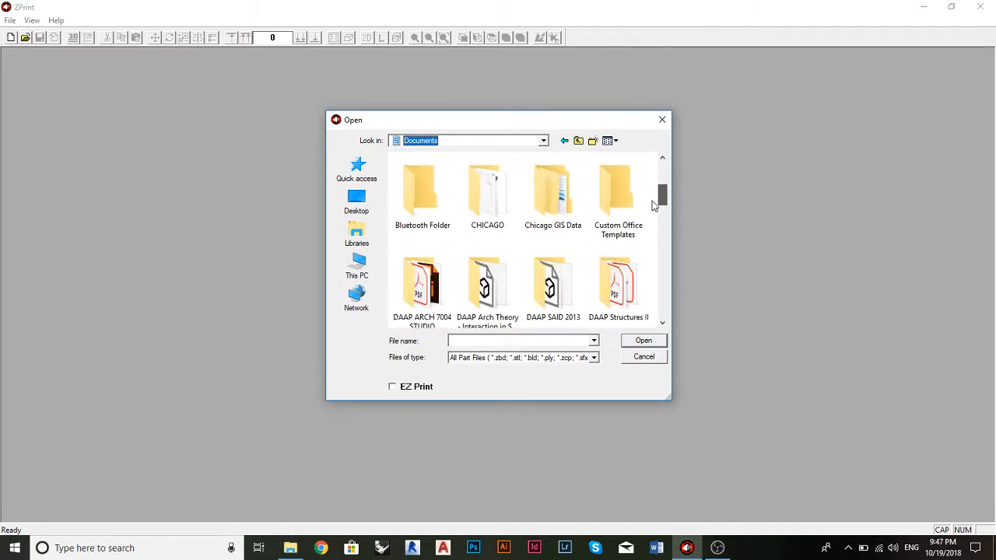
scroll(650, 206, "up", 5)
double_click(552, 195)
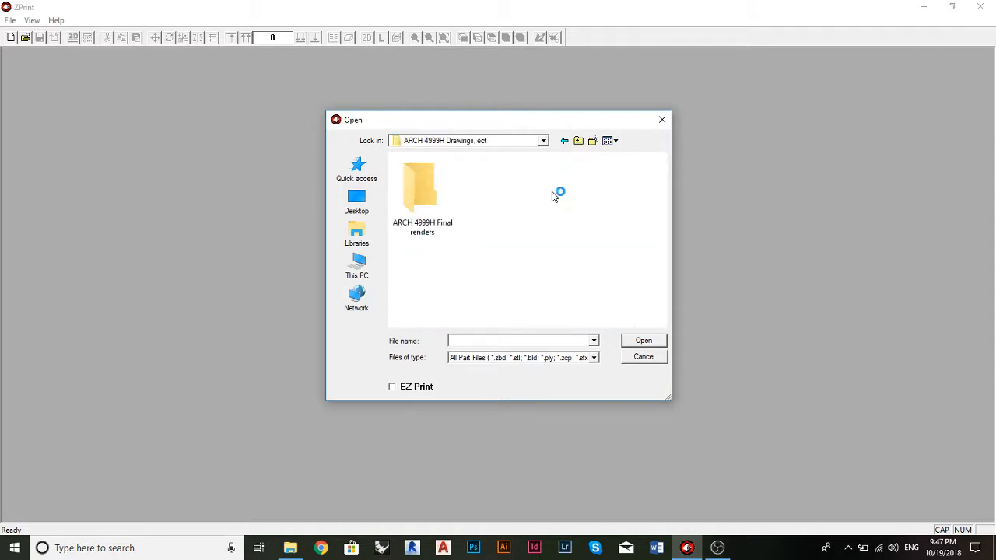
left_click(565, 141)
left_click_drag(662, 178, 662, 216)
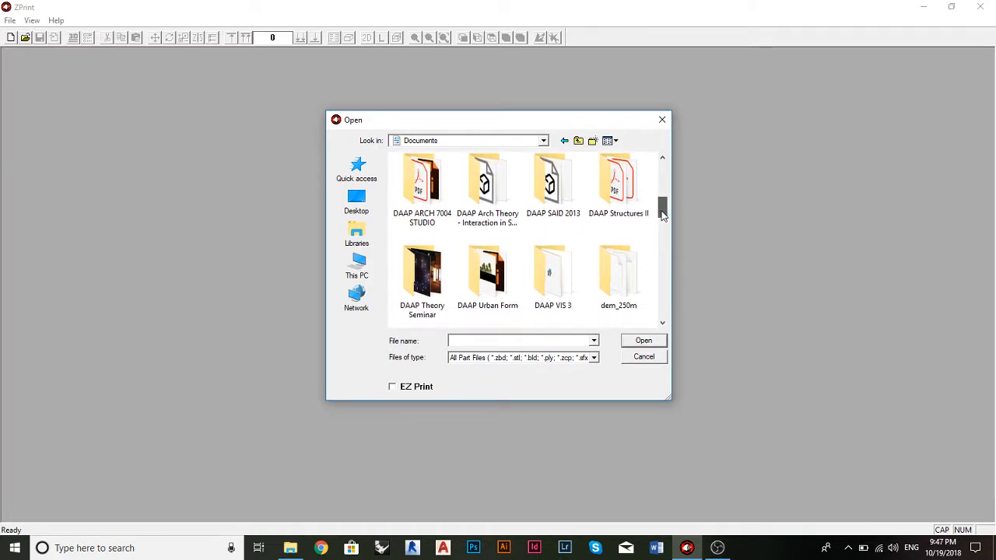
double_click(554, 187)
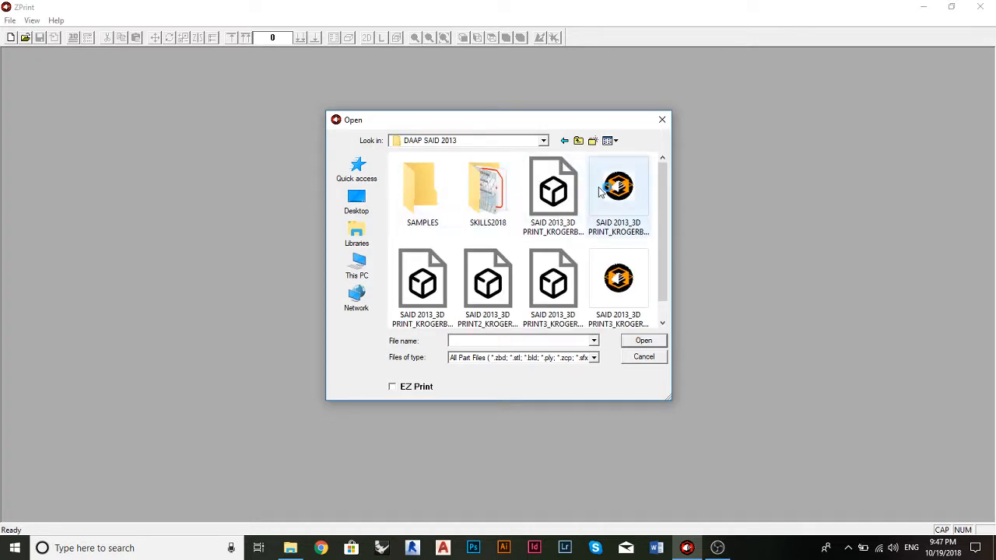
left_click(549, 196)
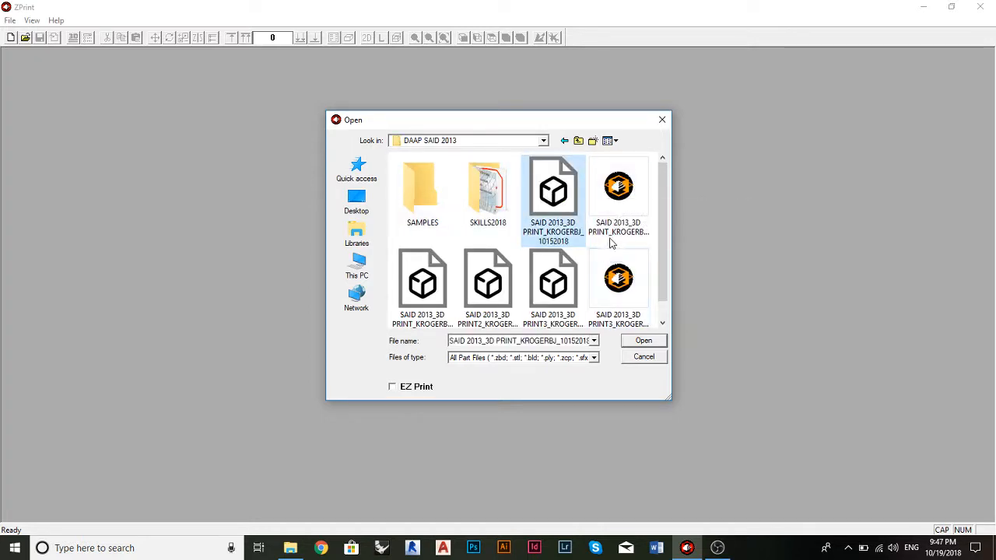
left_click(661, 338)
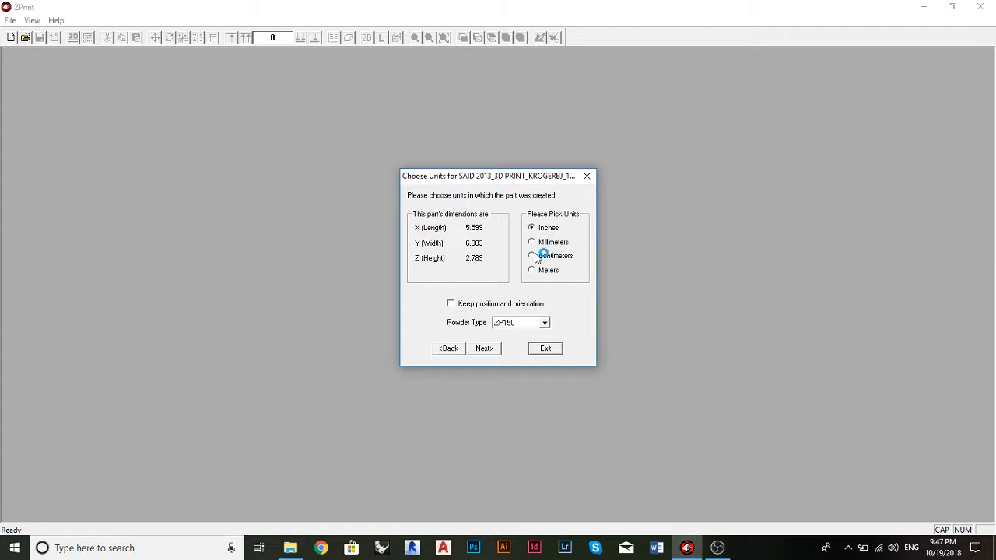
Step: Import the part with inches as its units and ZP150 as the powder type
left_click(545, 323)
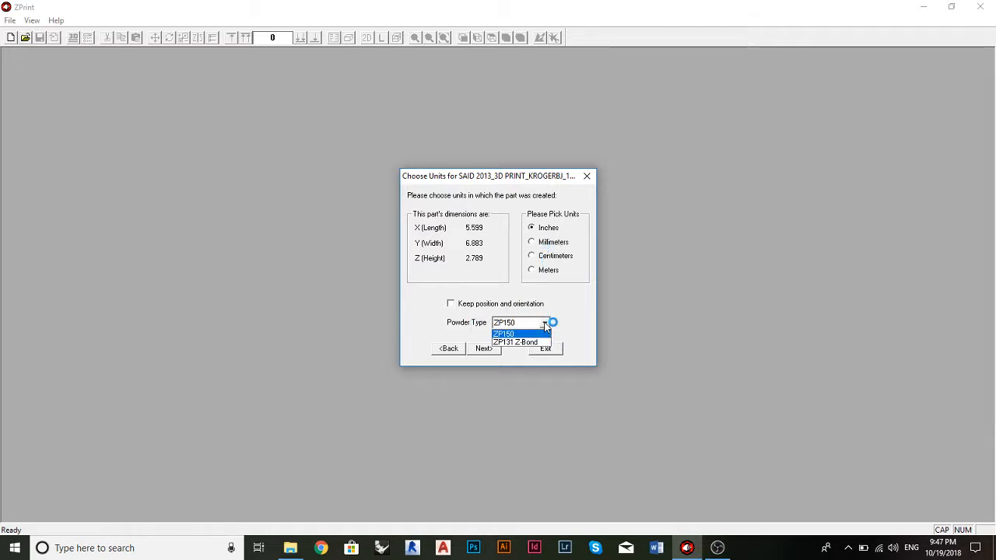
left_click(545, 325)
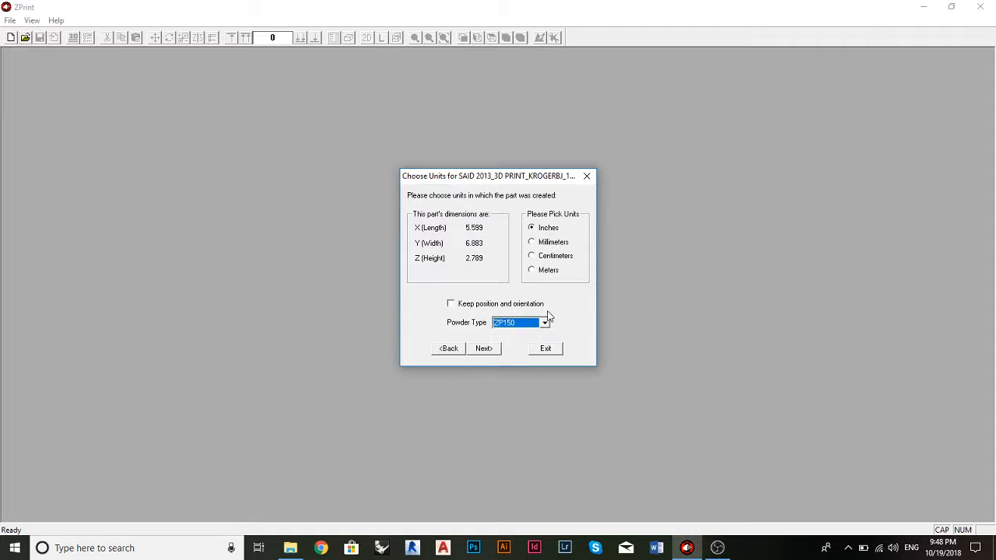
left_click(482, 350)
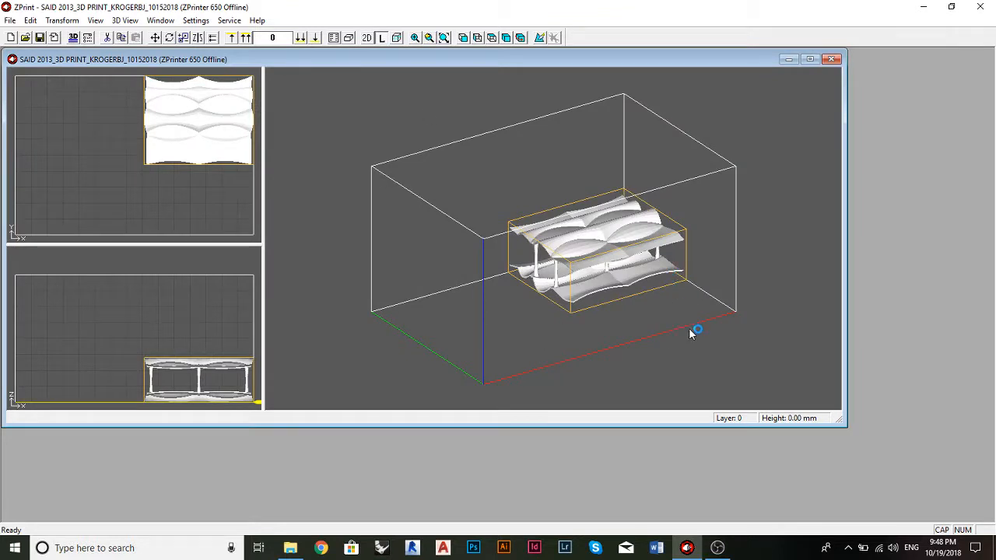
Step: Maximize the imported part's document window
right_click(690, 329)
left_click(760, 63)
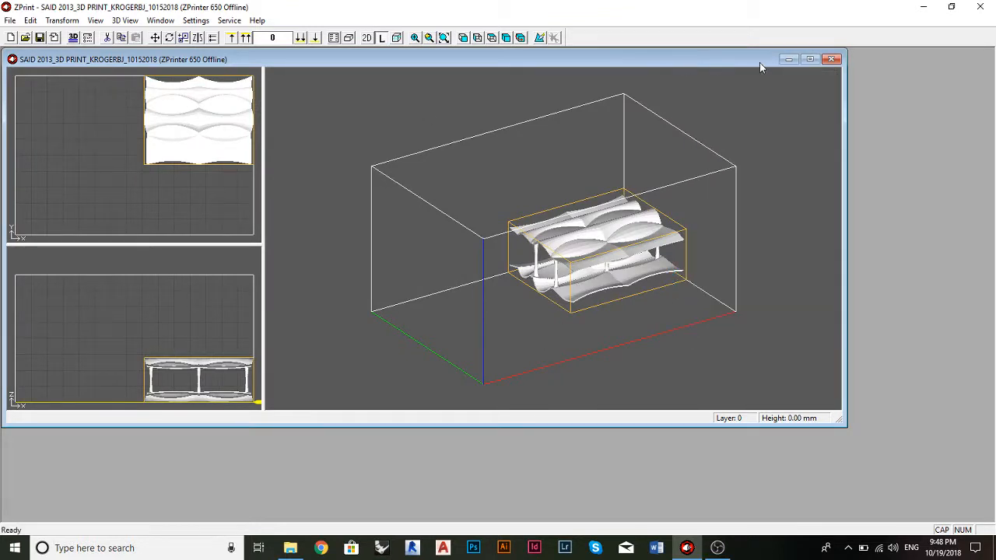
left_click(813, 59)
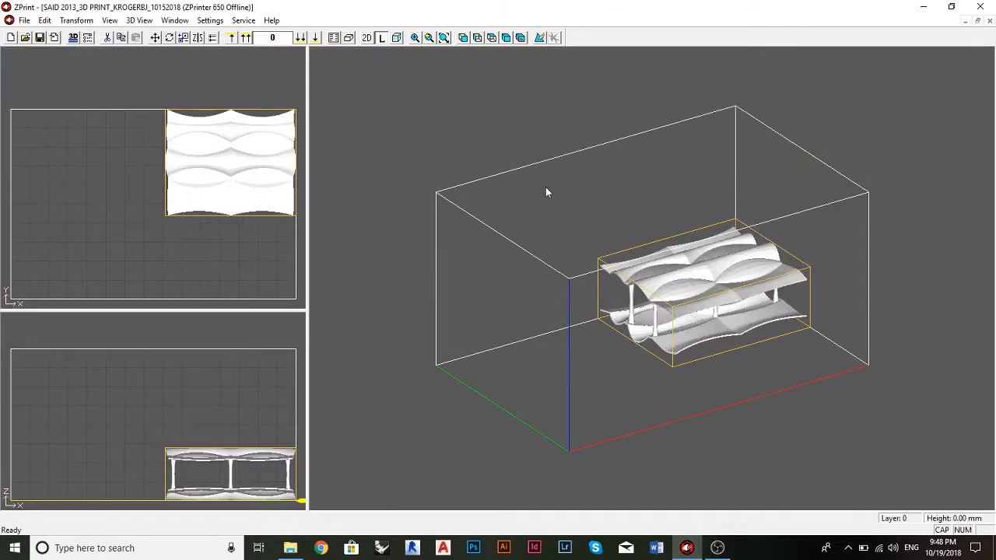
Step: Inspect the part inside the build volume from several angles, deselecting and reselecting it to check its bounding box
left_click_drag(542, 209, 688, 261)
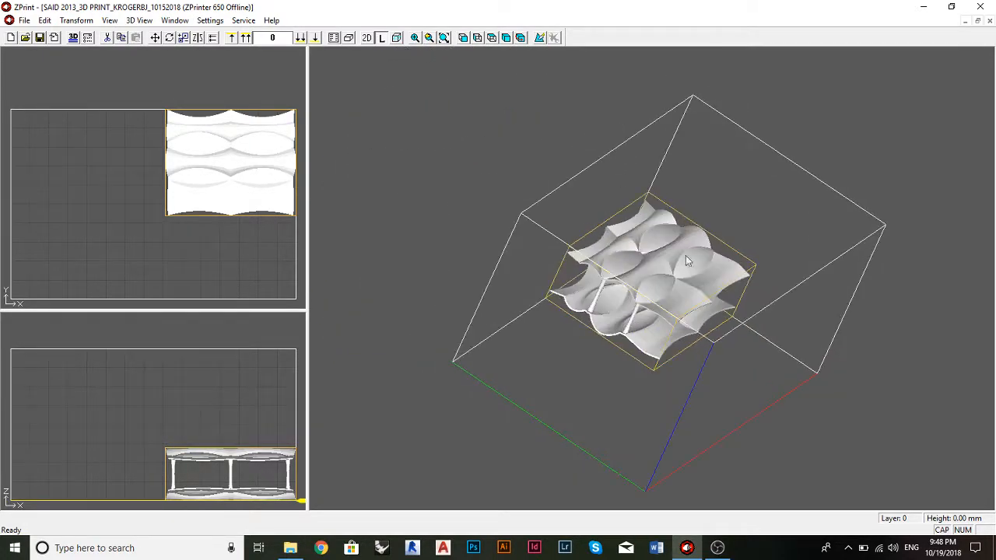
left_click(730, 242)
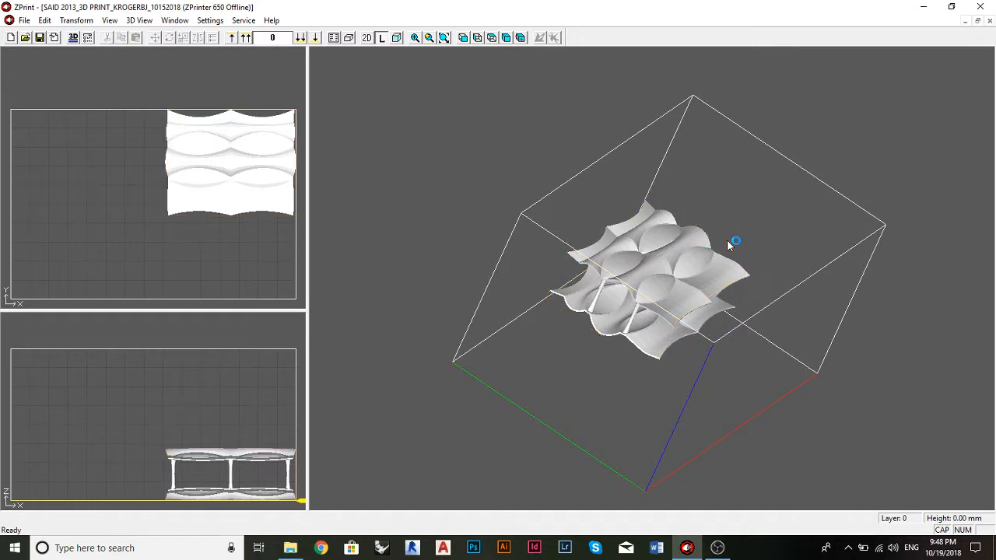
left_click(717, 248)
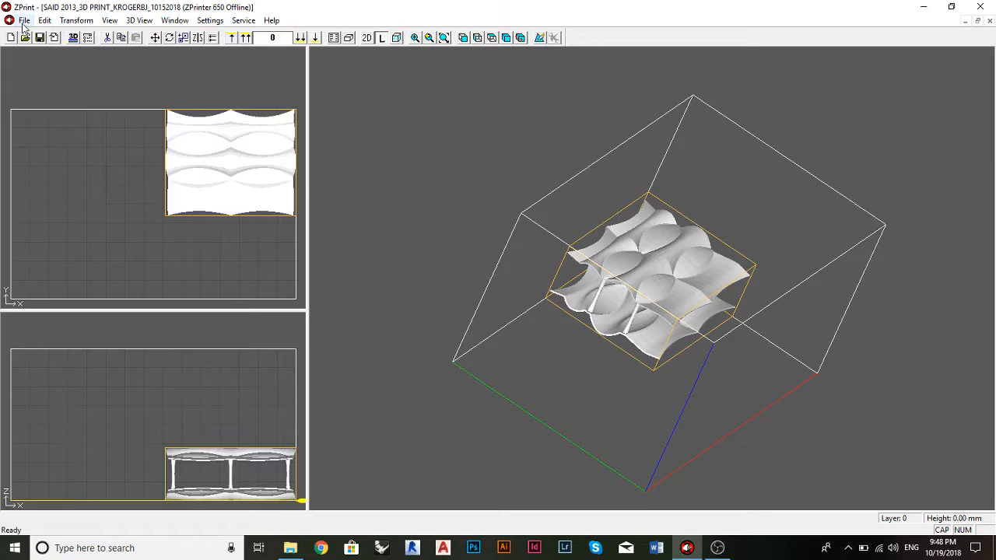
left_click_drag(637, 287, 679, 355)
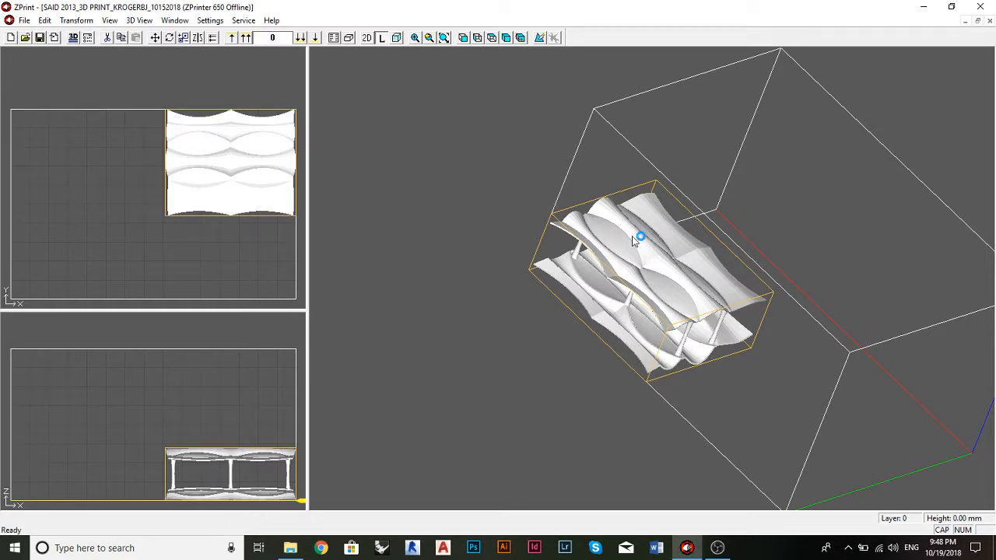
left_click_drag(611, 165, 638, 220)
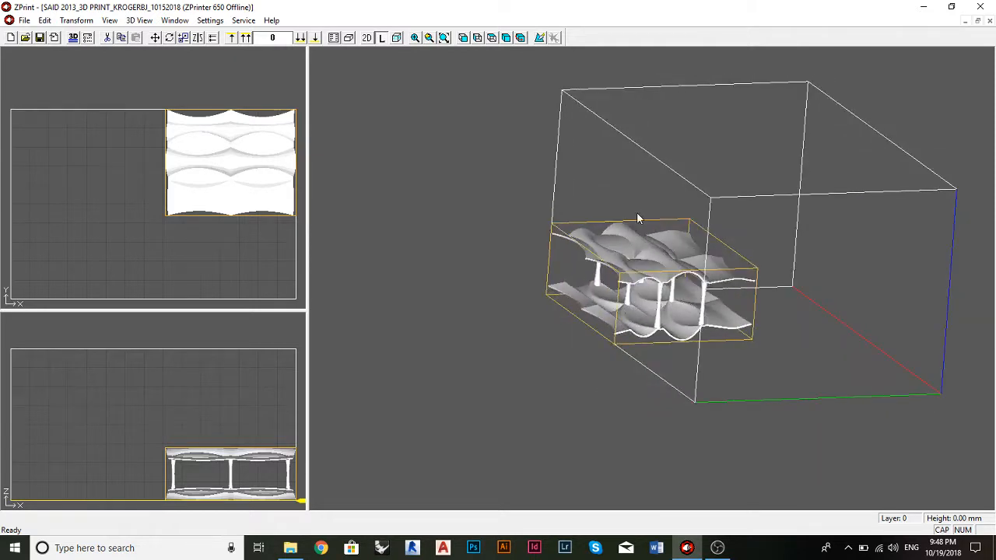
Step: Switch to the 2D layer view and examine the part's cross-sections at layers 316 and 593
left_click(382, 39)
left_click(368, 38)
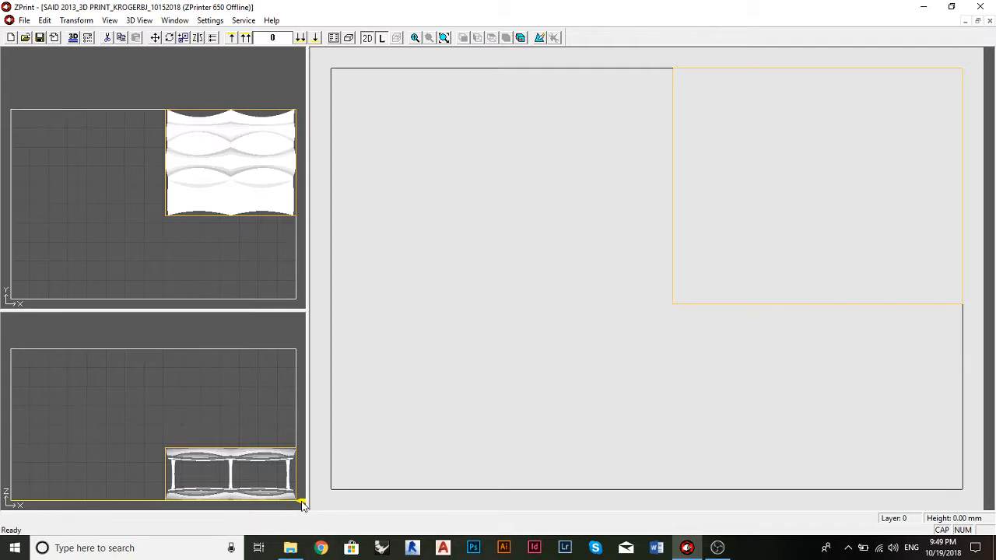
left_click_drag(304, 504, 303, 483)
scroll(742, 240, "up", 10)
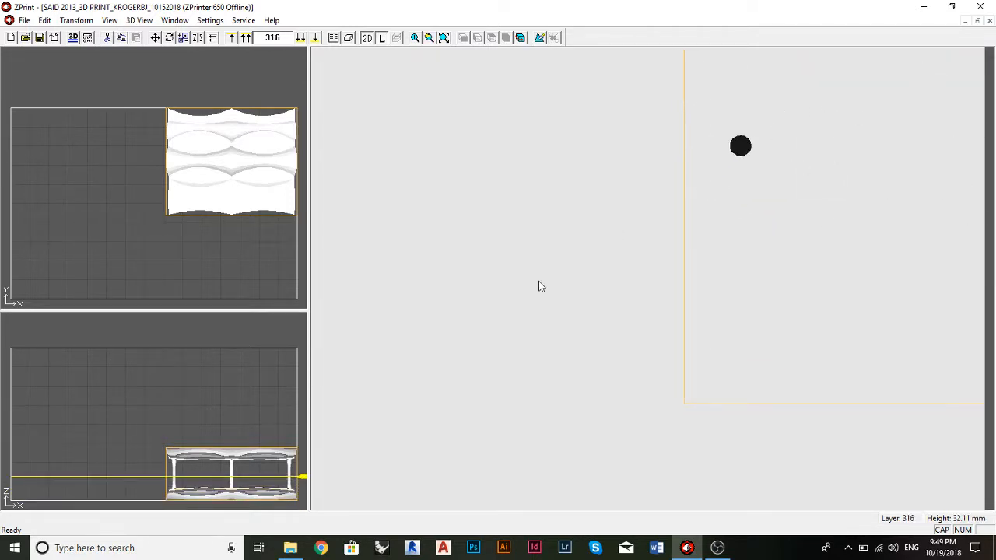
left_click_drag(303, 477, 302, 461)
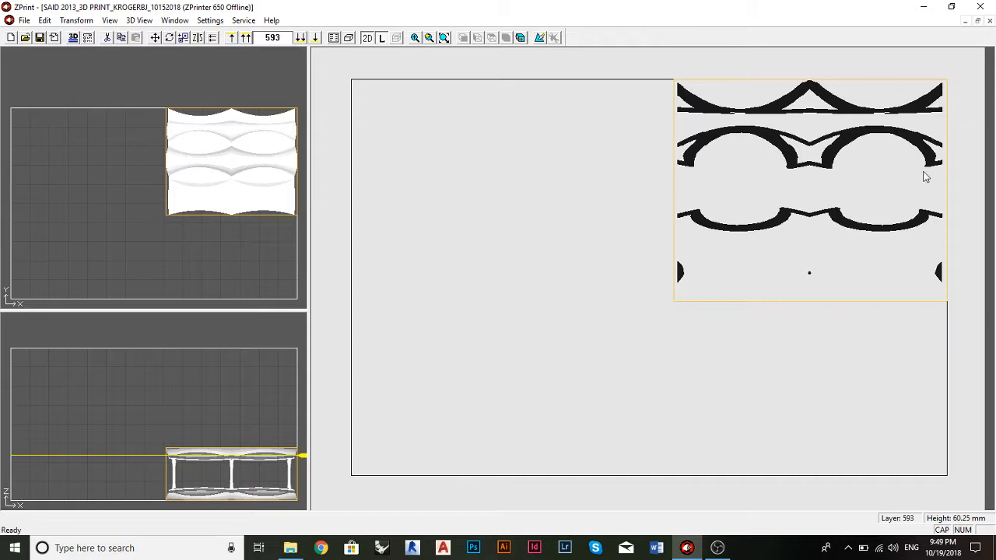
left_click(760, 238)
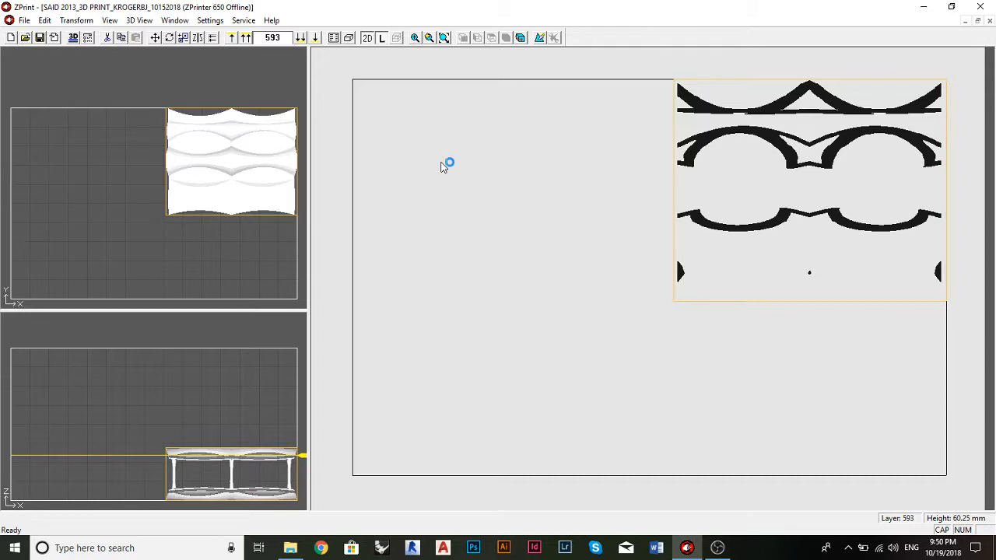
Step: Return to the 3D view with the current layer outlined on the part and move the slice down to layer 552
left_click(372, 39)
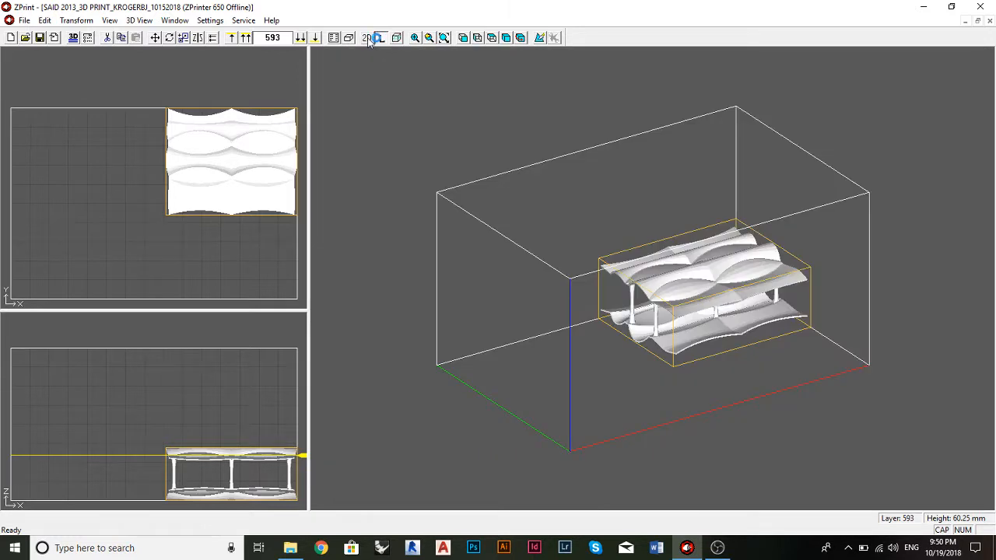
left_click(395, 38)
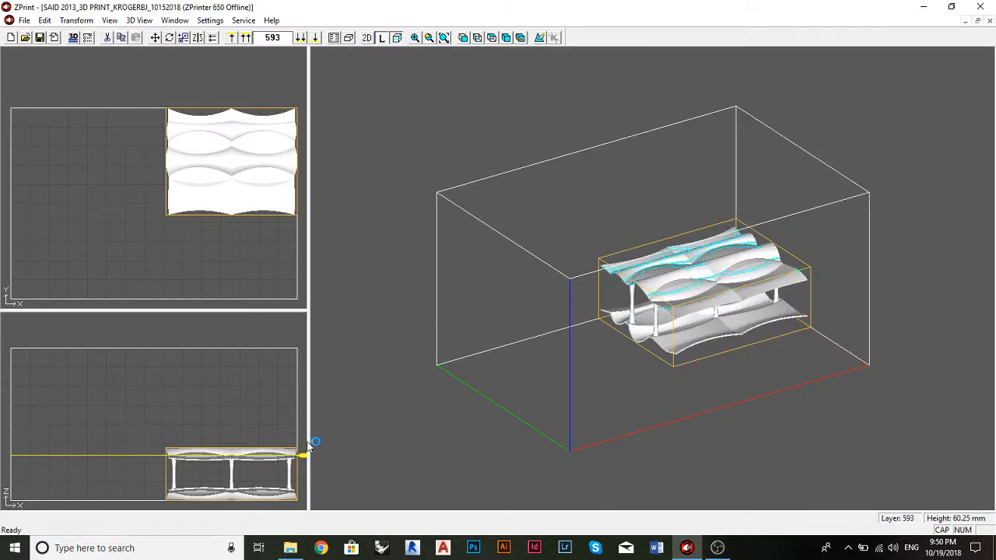
scroll(722, 282, "down", 2)
scroll(724, 281, "up", 12)
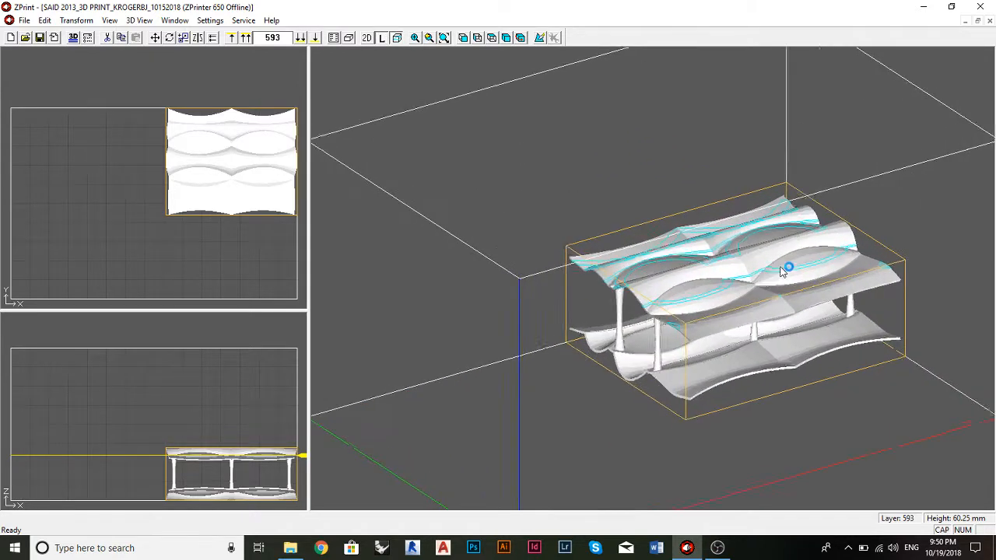
left_click_drag(707, 305, 747, 378)
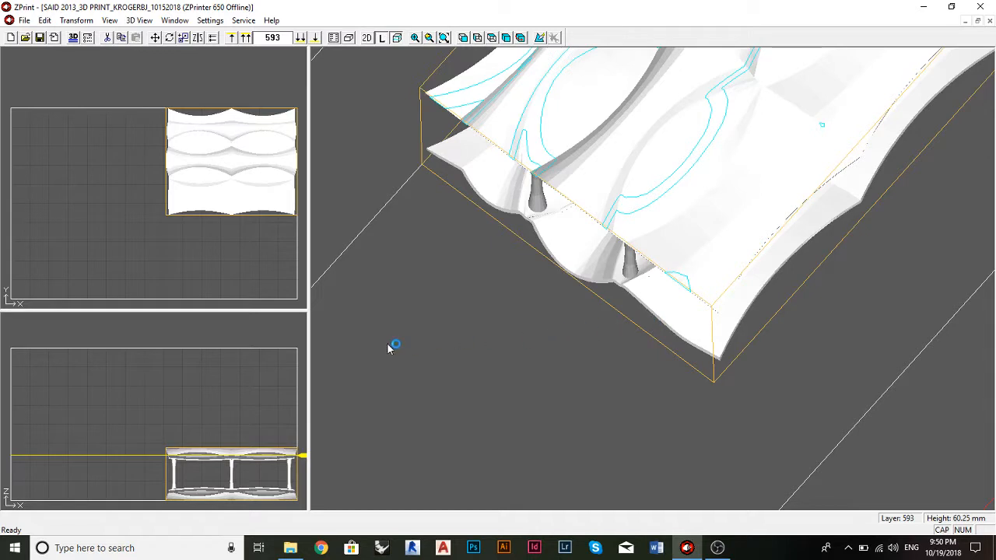
mouse_move(309, 455)
left_mouse_down()
mouse_move(306, 482)
mouse_move(309, 460)
left_mouse_up()
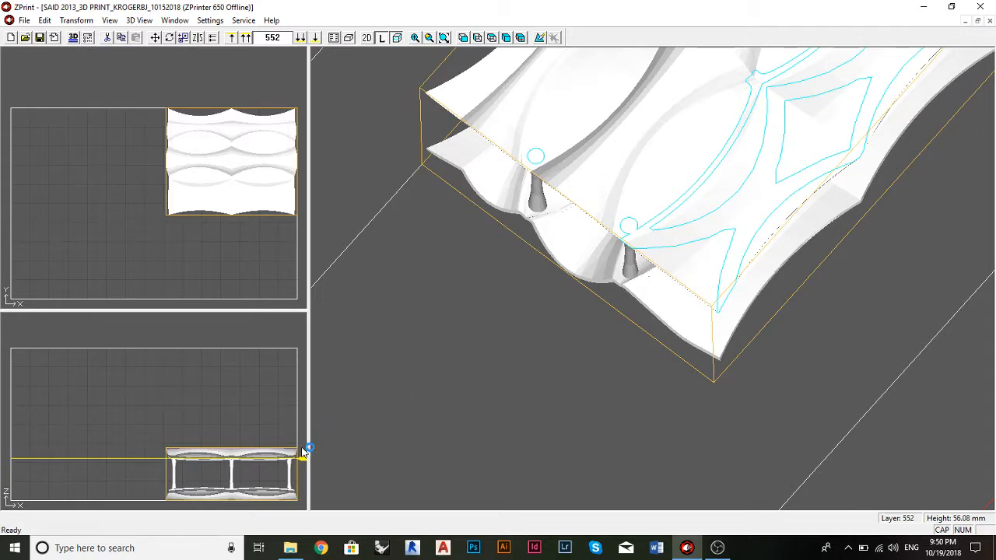
Step: Examine the layer 552 outline on the upper surface and columns from above, from the side and from below
left_click_drag(828, 147, 740, 212)
scroll(739, 207, "up", 2)
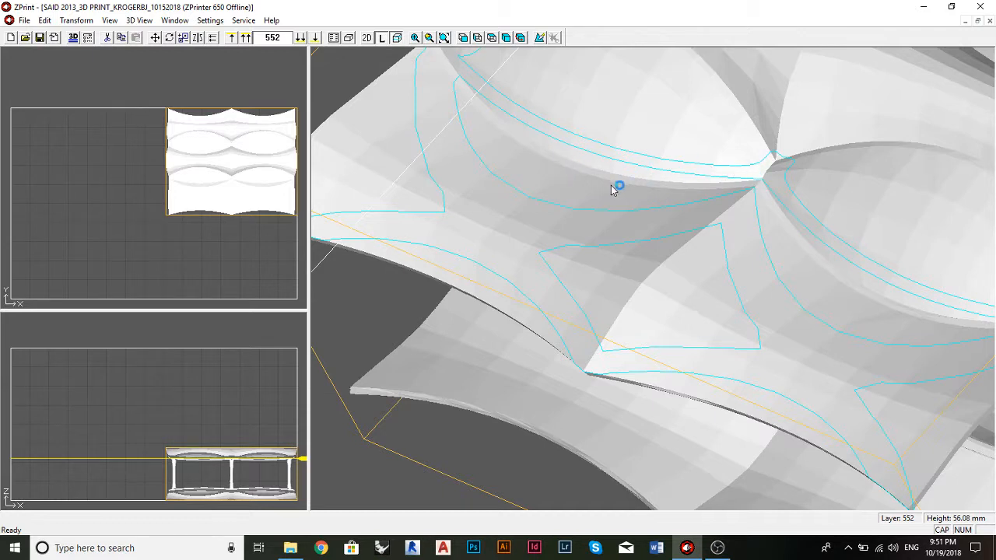
left_click_drag(496, 117, 707, 9)
left_click_drag(610, 192, 664, 156)
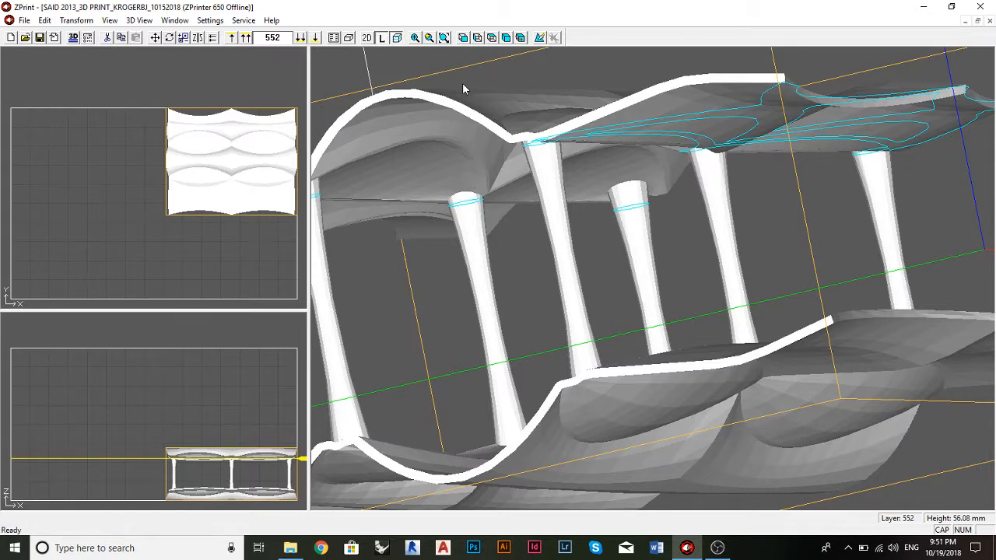
left_click_drag(455, 198, 598, 228)
left_click_drag(643, 201, 609, 208)
scroll(610, 209, "up", 10)
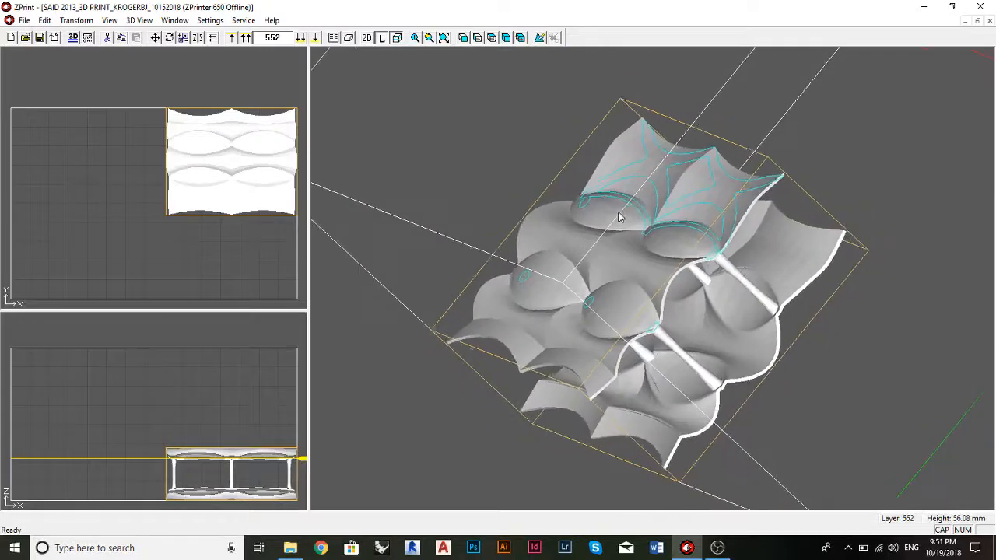
Step: Examine the layer 552 outline up close where the columns meet the upper surface, from above and from the side
scroll(682, 271, "up", 4)
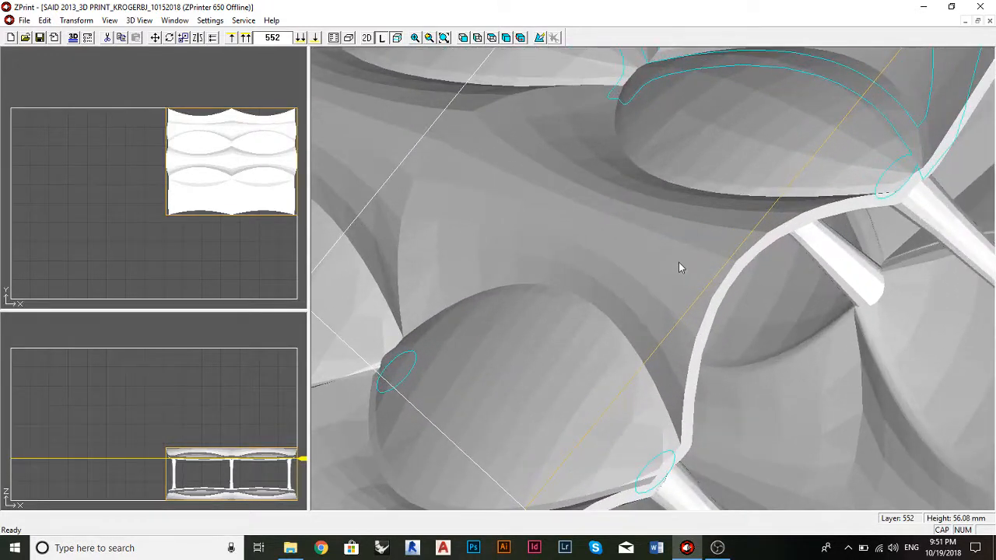
left_click_drag(483, 123, 541, 162)
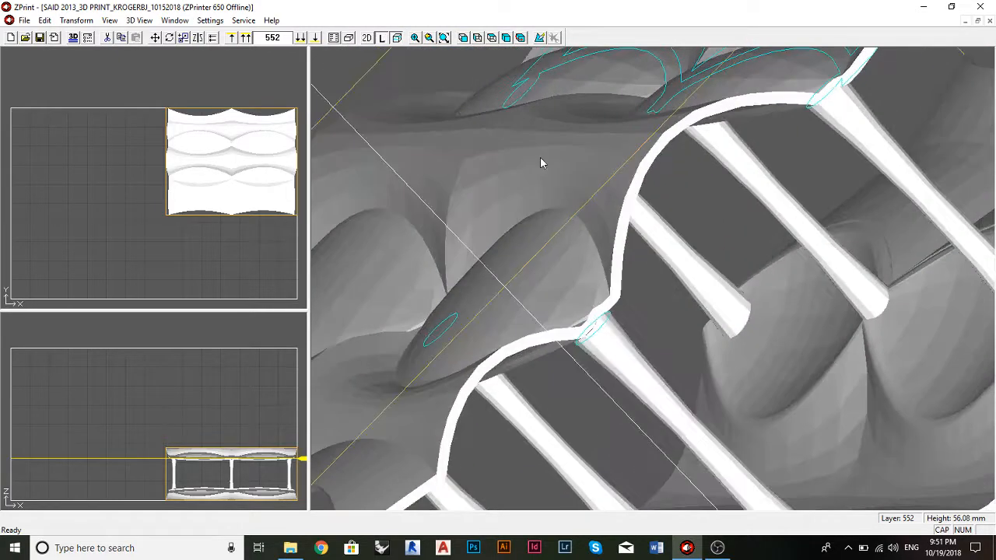
left_click_drag(599, 220, 780, 173)
scroll(540, 224, "down", 2)
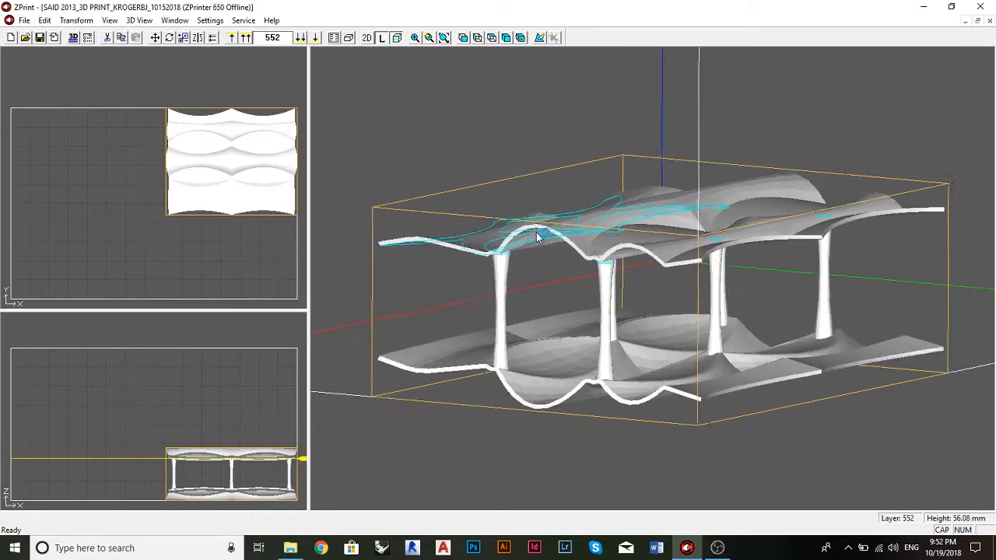
scroll(599, 240, "up", 8)
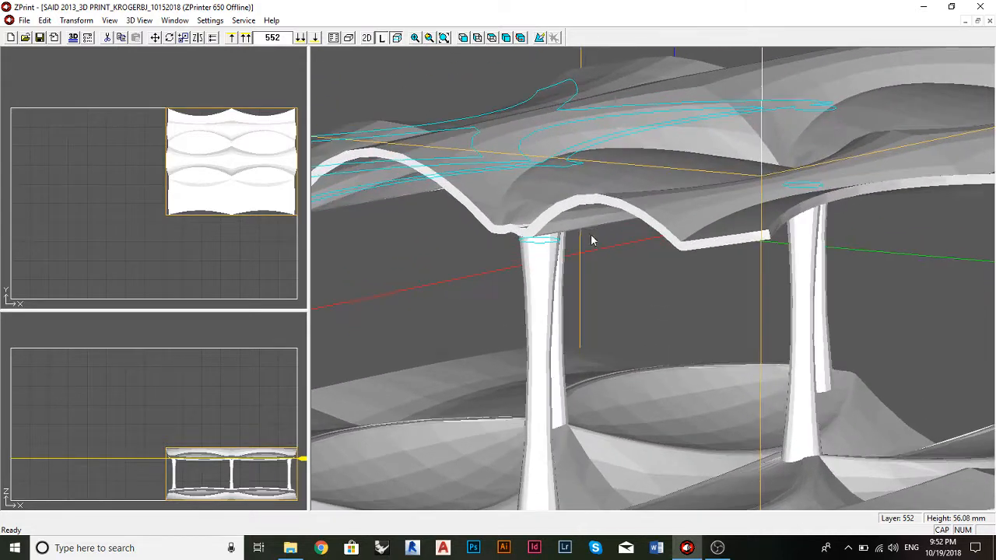
left_click_drag(592, 241, 573, 194)
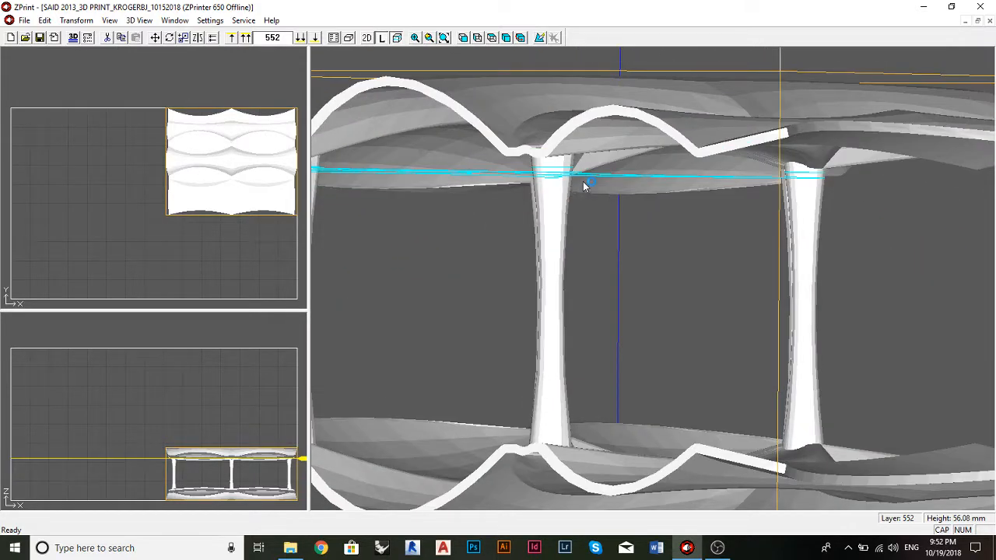
scroll(589, 184, "down", 5)
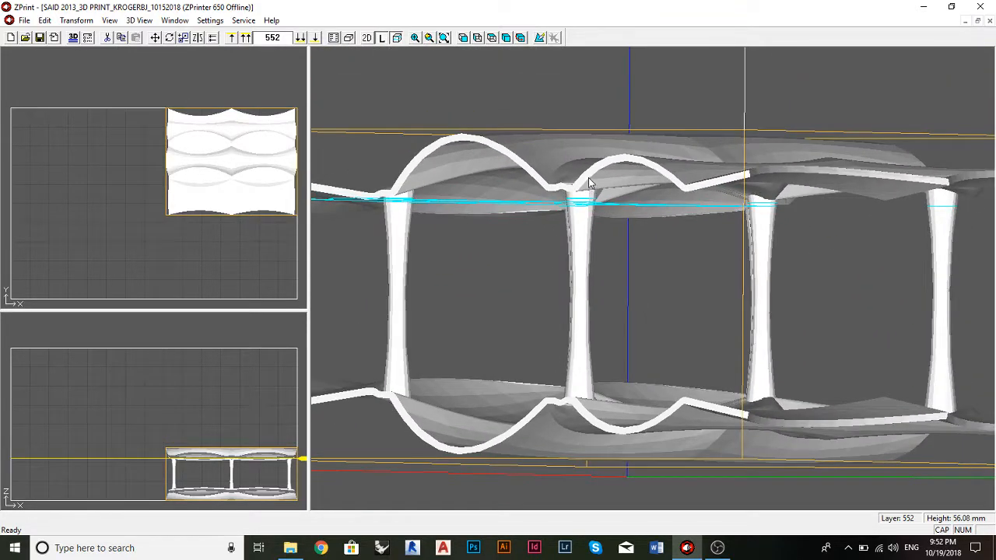
scroll(589, 183, "down", 2)
scroll(594, 183, "down", 2)
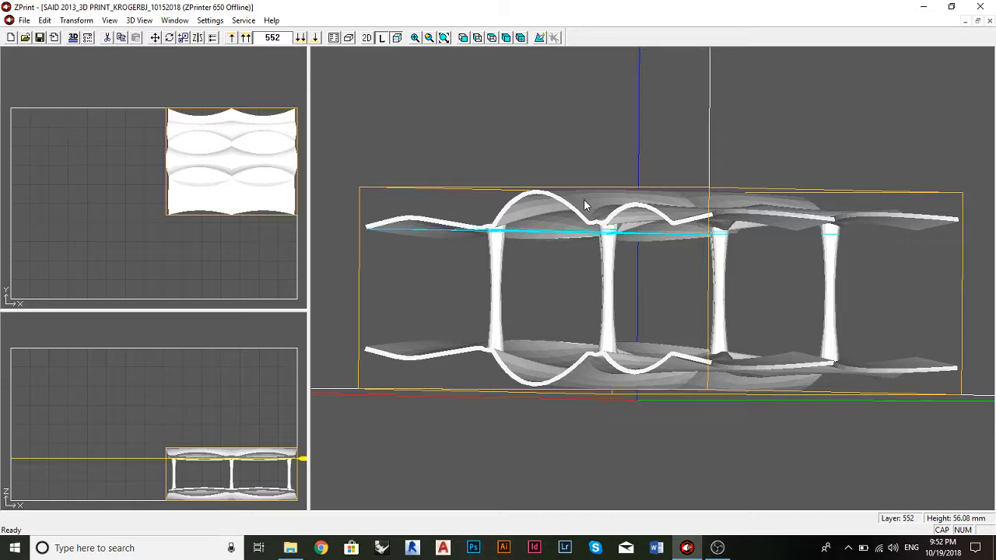
Step: Examine the whole part with its layer 552 outline from above, from below and in side profile
left_click_drag(584, 201, 593, 239)
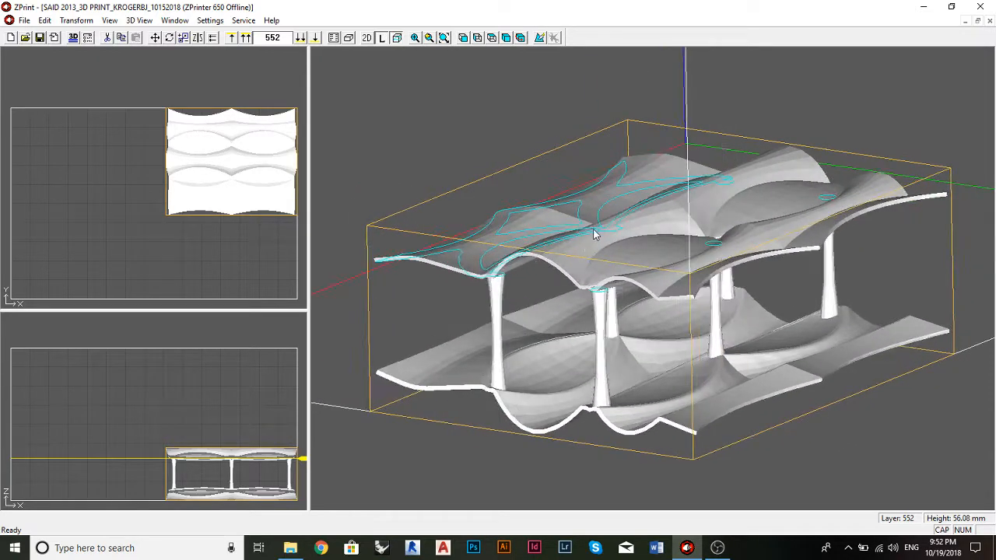
scroll(496, 176, "down", 2)
scroll(497, 183, "up", 2)
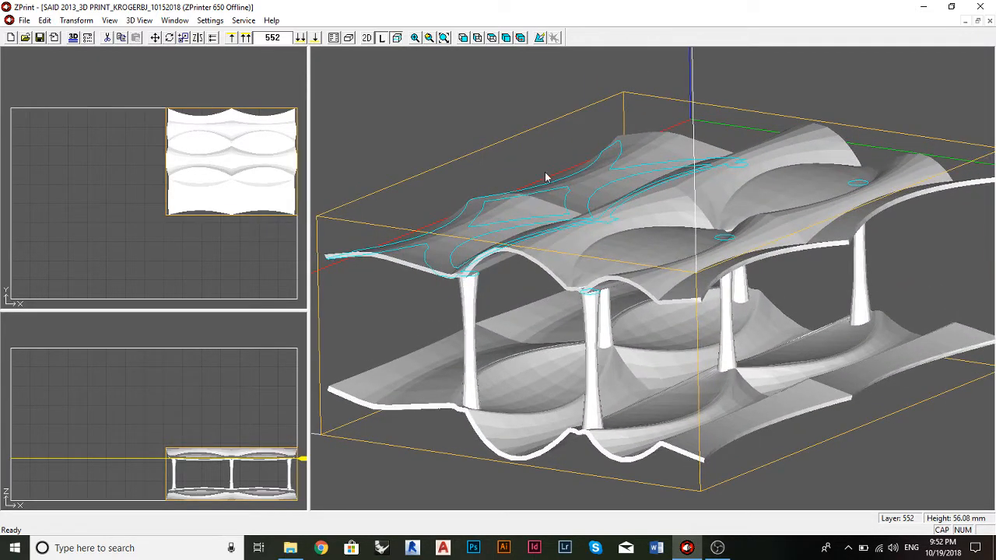
left_click_drag(545, 178, 554, 158)
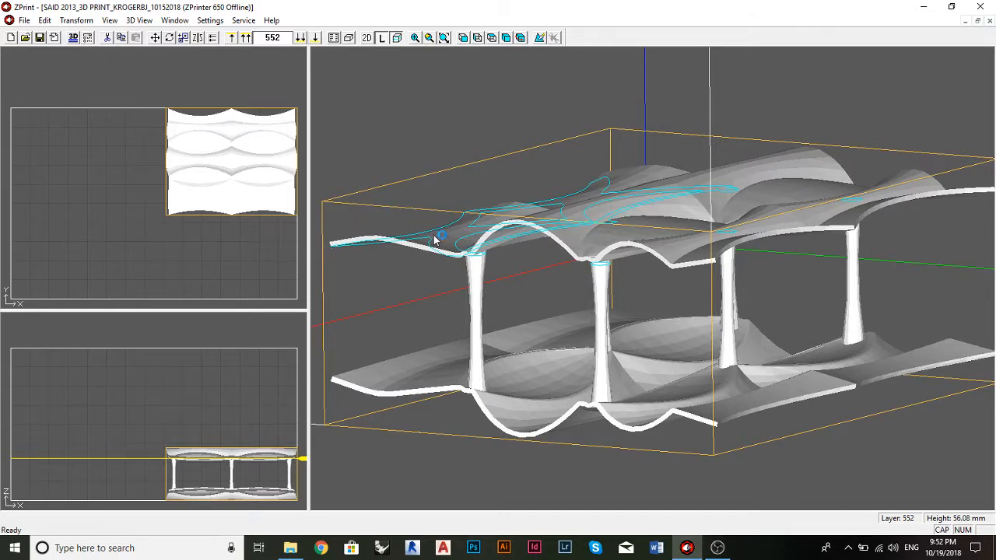
left_click_drag(476, 249, 525, 215)
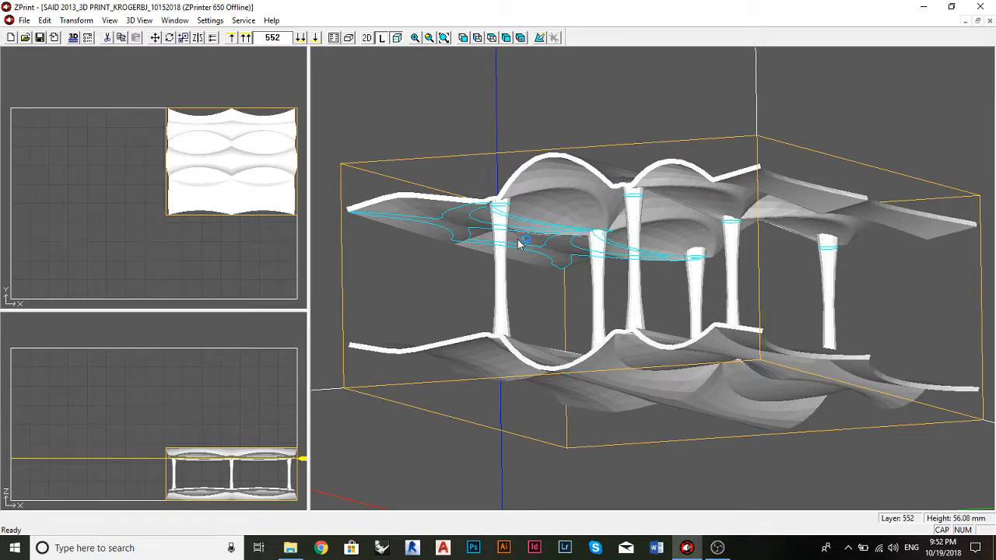
left_click_drag(519, 260, 541, 278)
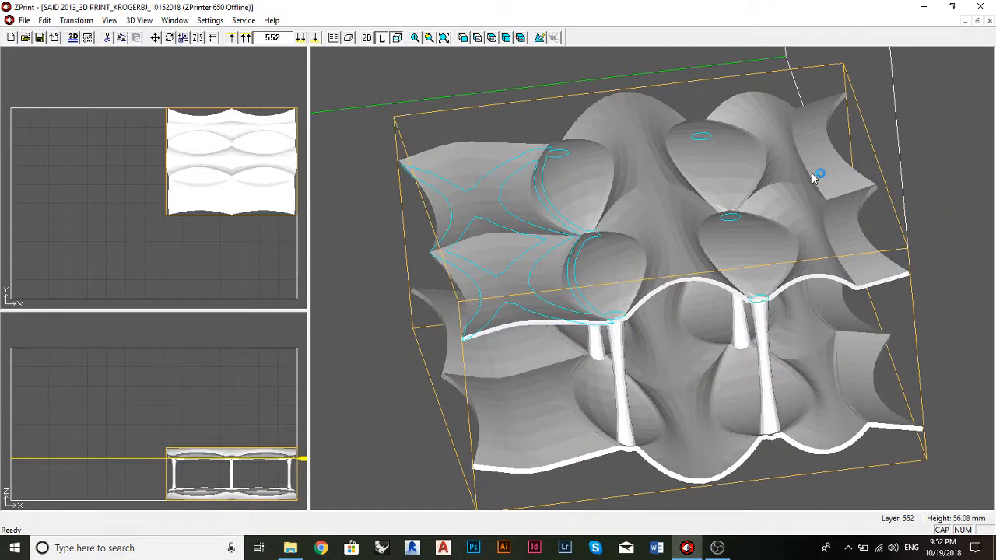
left_click_drag(818, 169, 766, 139)
left_click_drag(778, 152, 795, 130)
left_click_drag(785, 173, 787, 211)
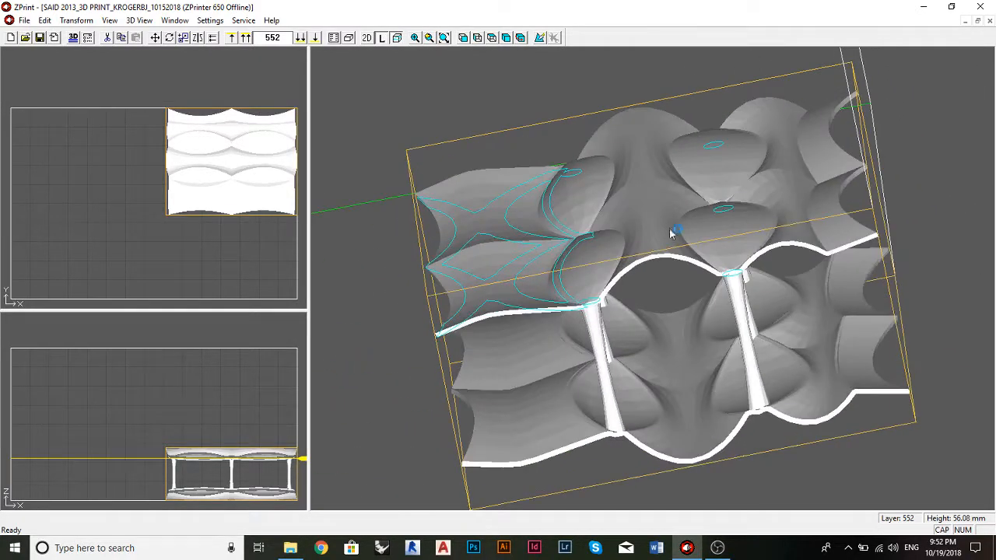
left_click_drag(595, 302, 599, 276)
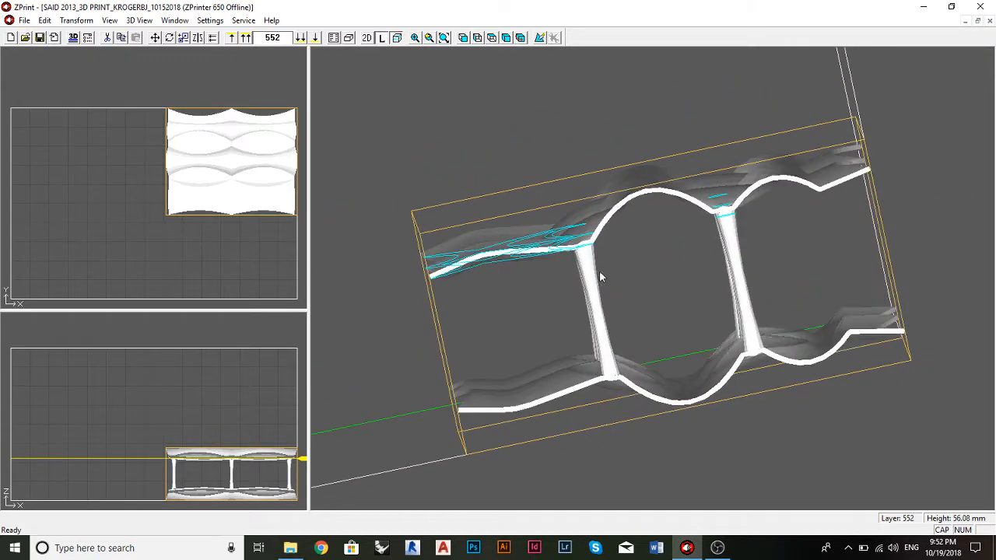
left_click_drag(659, 270, 722, 256)
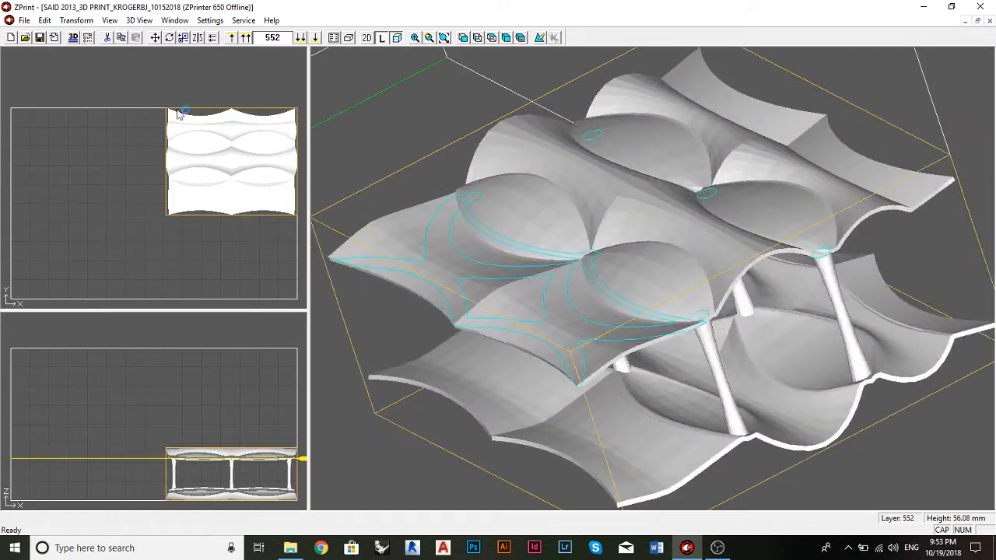
Step: Run the 3D print time estimator, read the monochrome build time and total part volume, and close the report
left_click(19, 21)
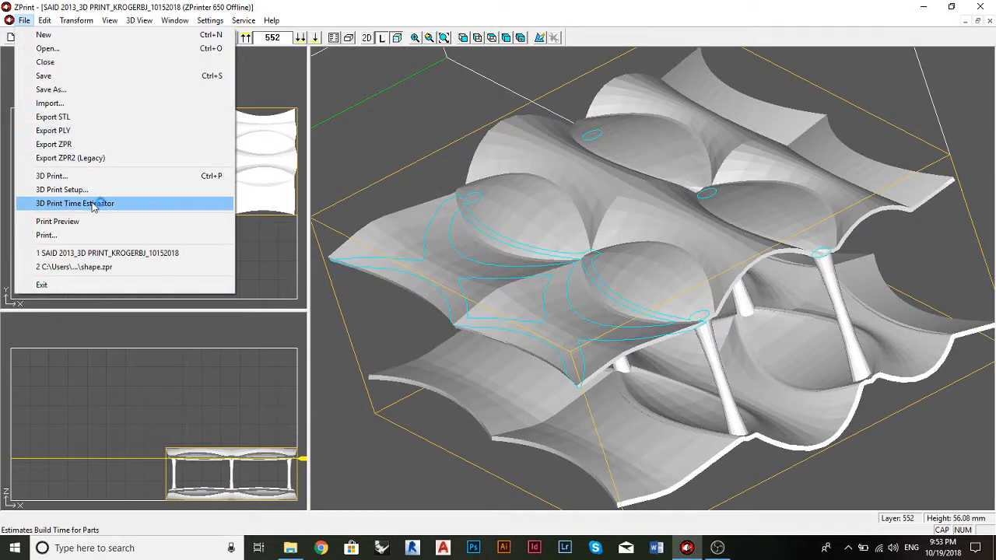
left_click(95, 206)
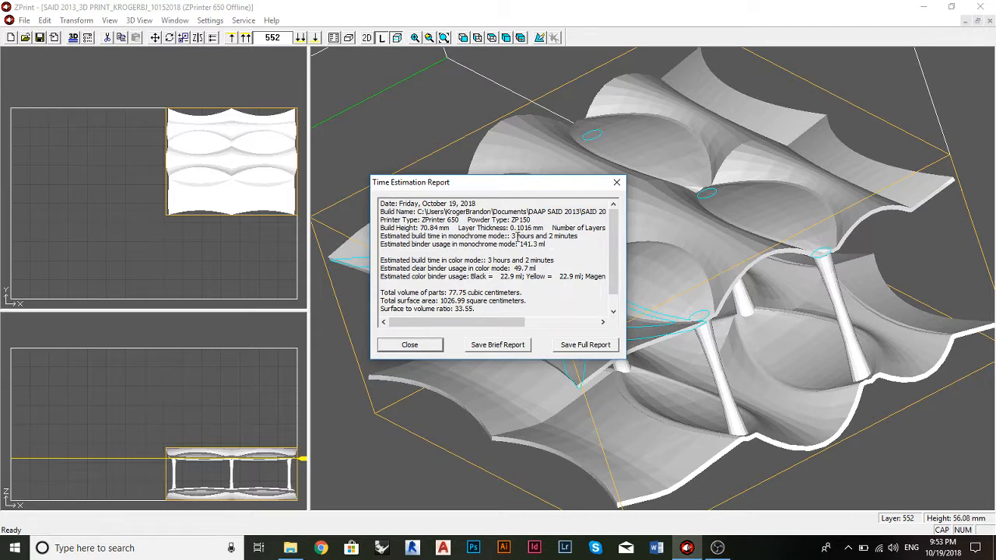
left_click_drag(512, 236, 577, 241)
left_click(578, 240)
left_click_drag(489, 236, 515, 236)
left_click(569, 237)
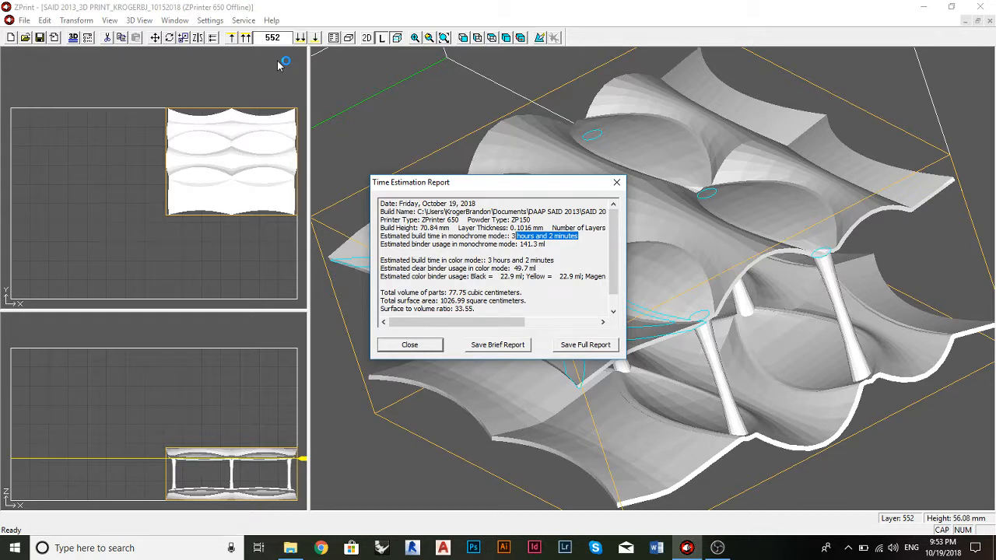
left_click_drag(466, 297, 525, 292)
left_click(519, 291)
left_click(483, 293)
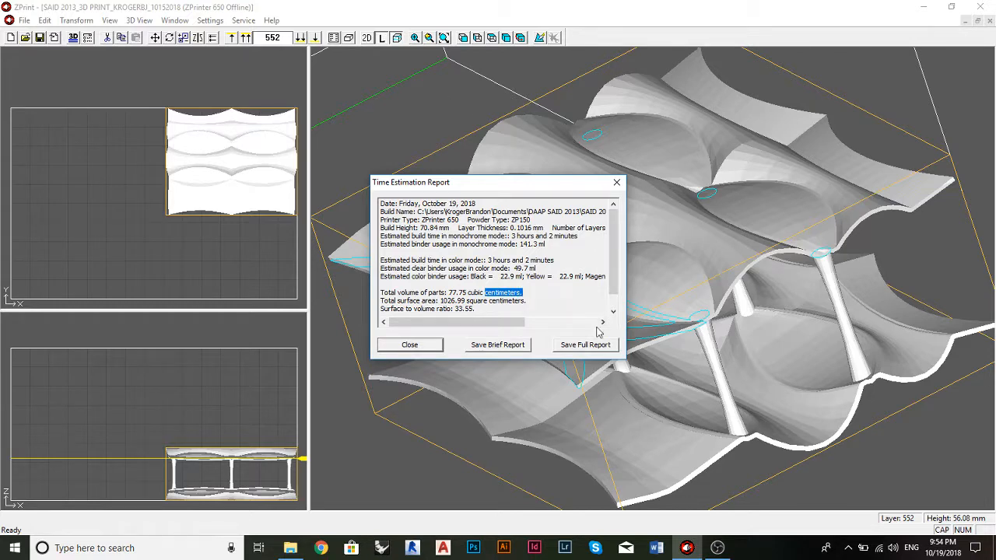
left_click(615, 185)
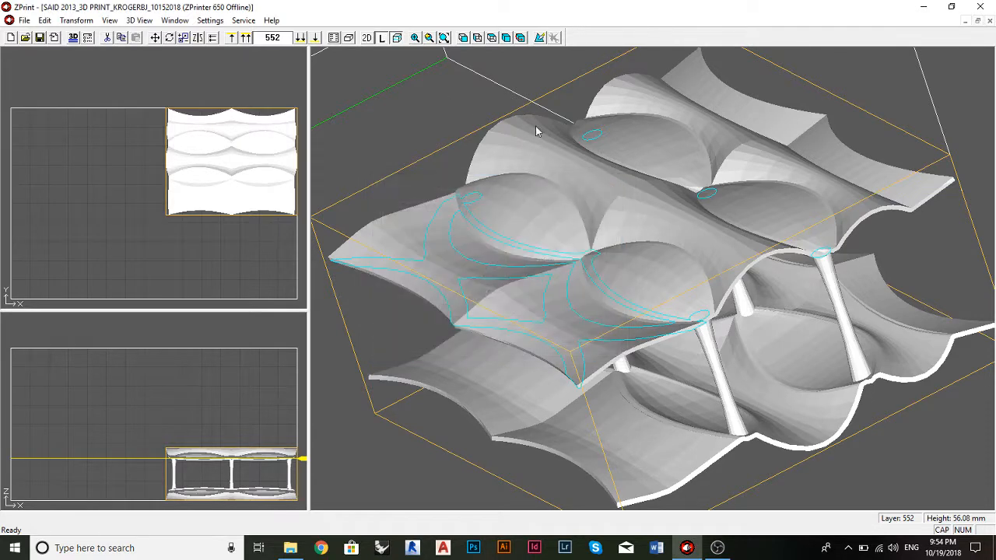
Step: Set the general preference units to inches and Fahrenheit
left_click(220, 21)
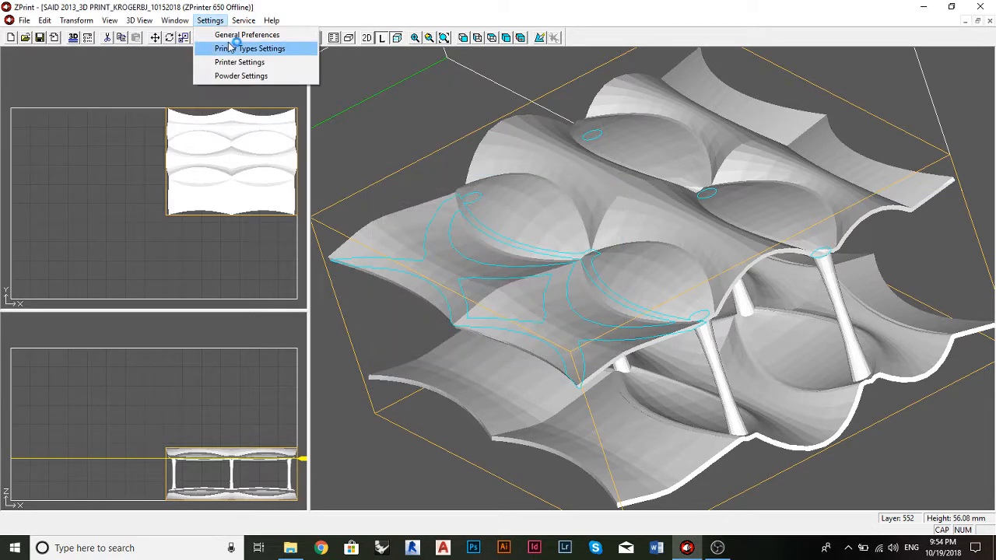
left_click(235, 34)
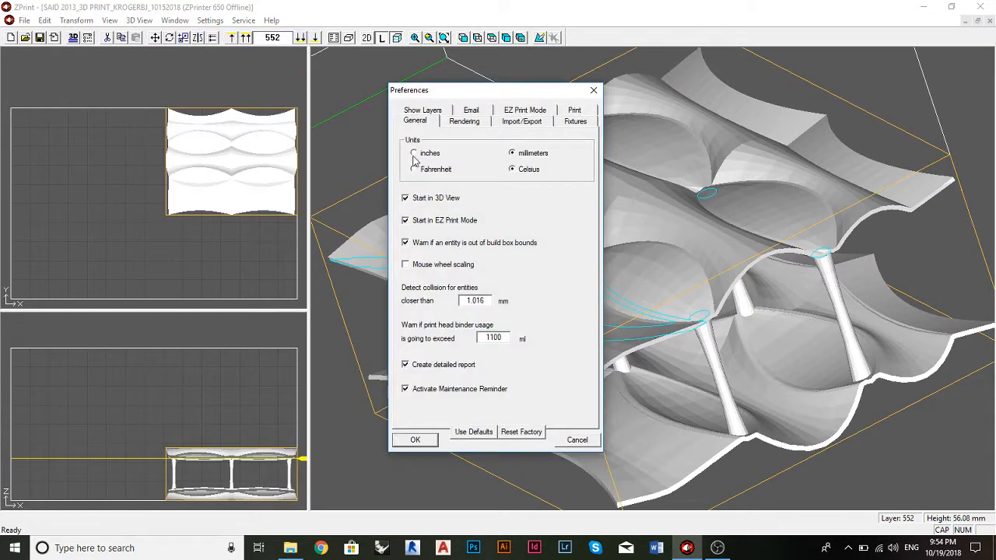
left_click(420, 155)
left_click(458, 171)
left_click(578, 182)
left_click(480, 168)
left_click(414, 169)
left_click(415, 440)
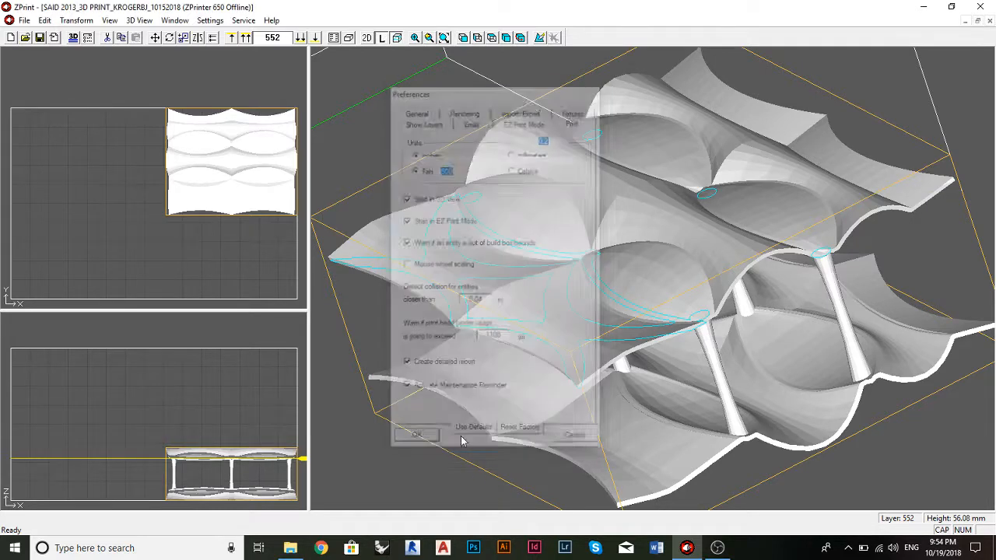
Step: Generate a new print time estimate and read the total part volume in cubic inches and the monochrome build time
left_click(23, 21)
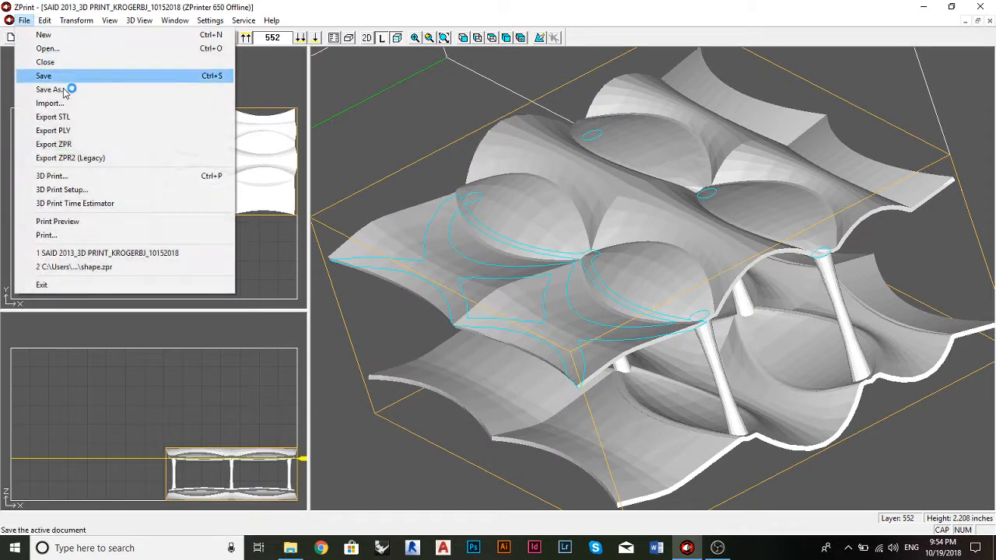
left_click(78, 204)
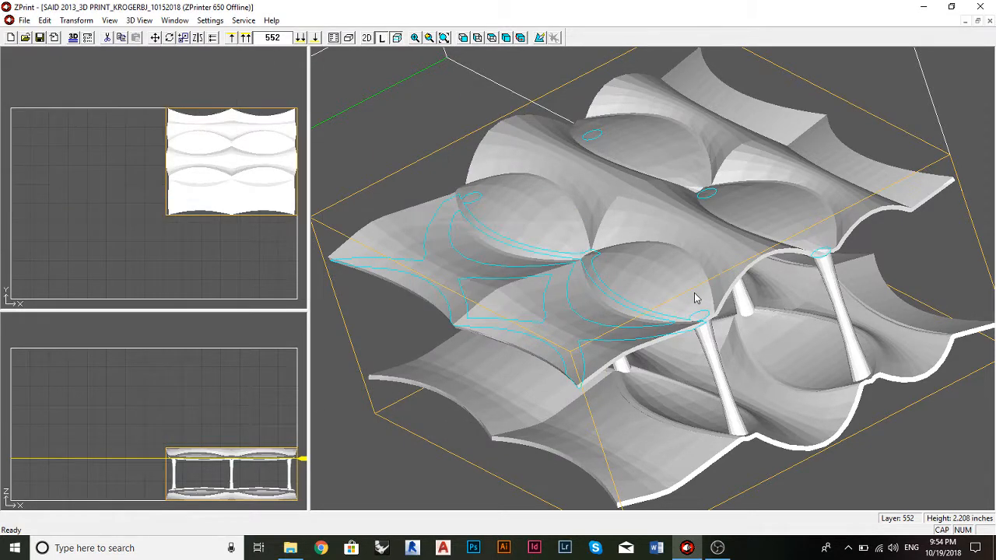
left_click_drag(508, 294, 450, 290)
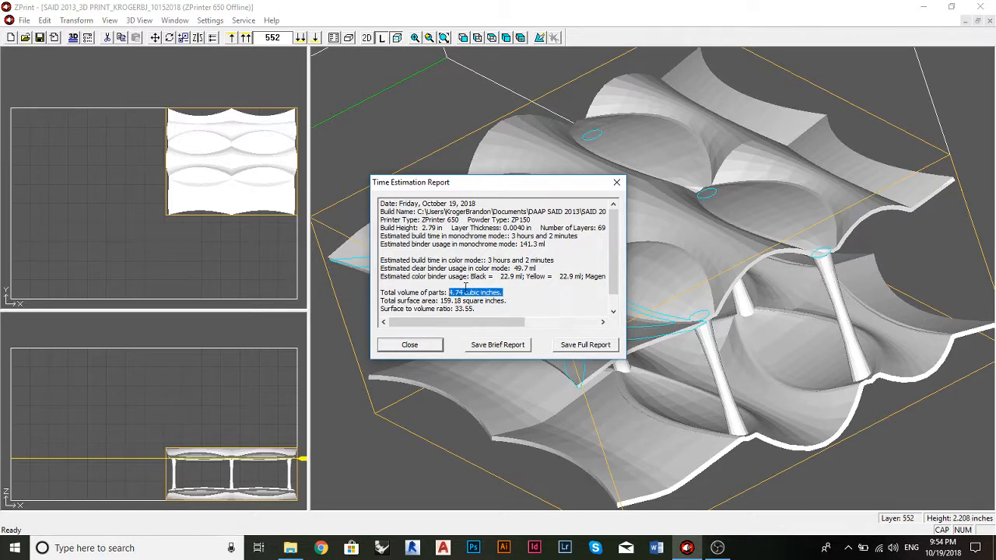
left_click(466, 290)
left_click_drag(470, 292, 498, 294)
left_click_drag(465, 292, 512, 292)
left_click(503, 291)
left_click_drag(513, 236, 577, 239)
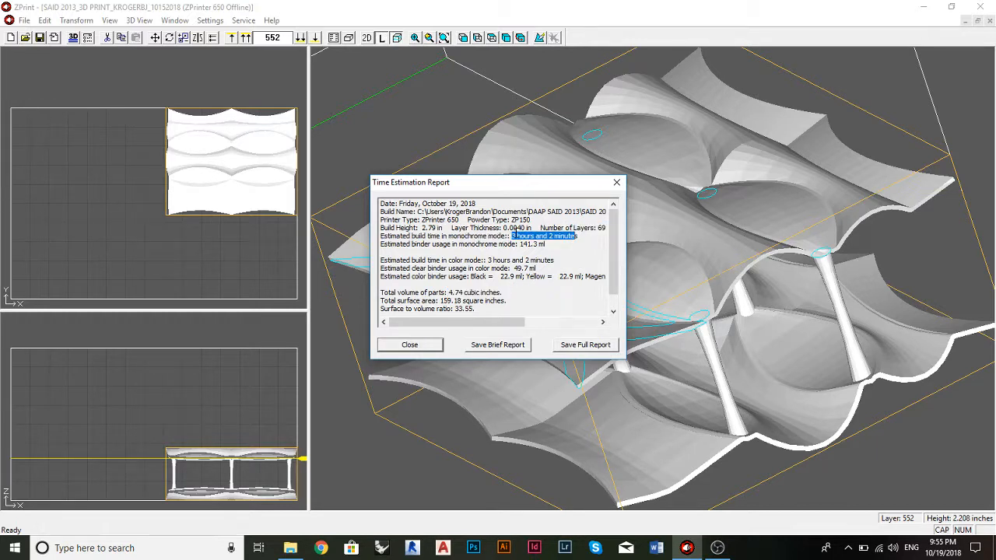
left_click(513, 236)
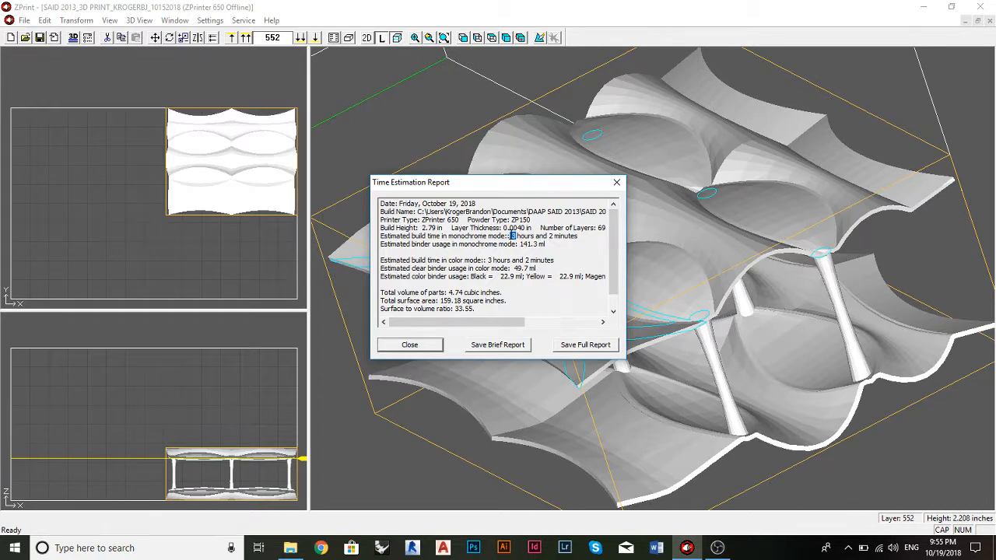
left_click(513, 236)
double_click(550, 236)
left_click(573, 236)
Step: Copy the whole visible text of the time estimation report
left_click_drag(540, 305, 382, 199)
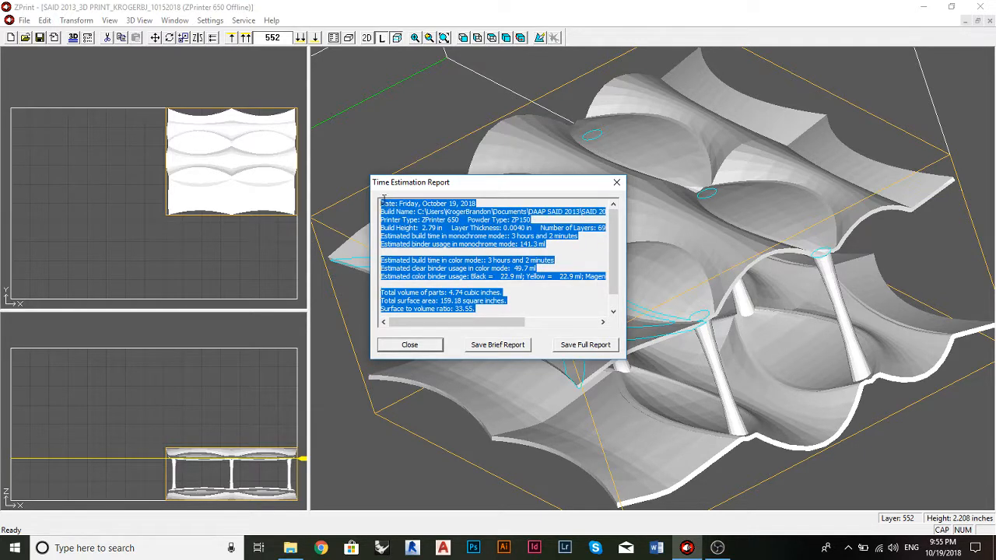
right_click(440, 214)
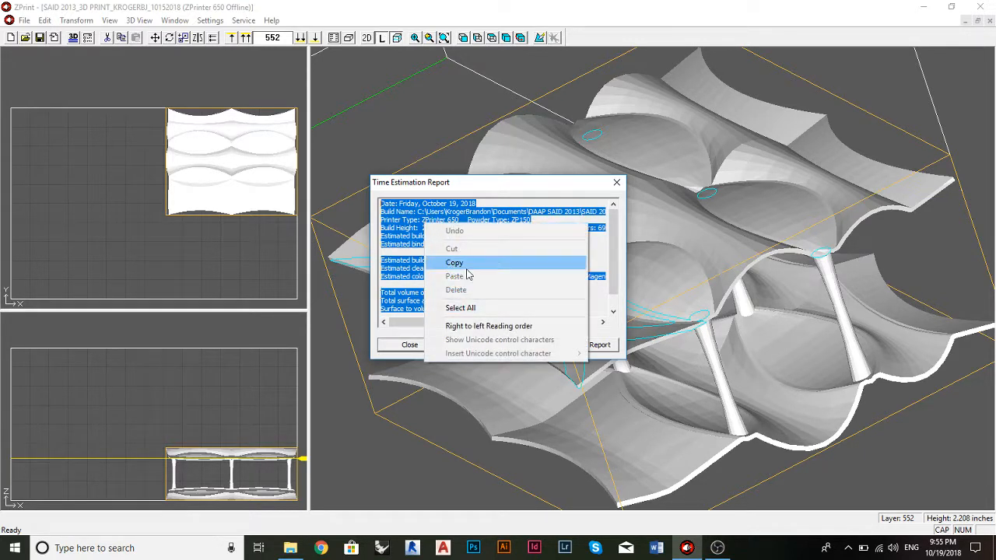
left_click(478, 260)
left_click(499, 237)
Step: Check the save location and text file type for the full report, cancel the save, and close the time estimation report
left_click(577, 344)
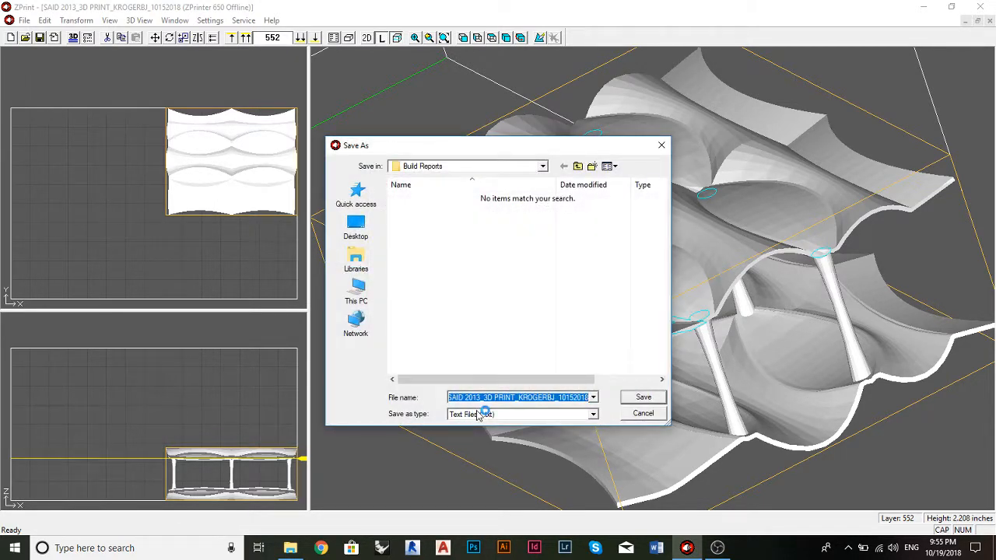
left_click(651, 413)
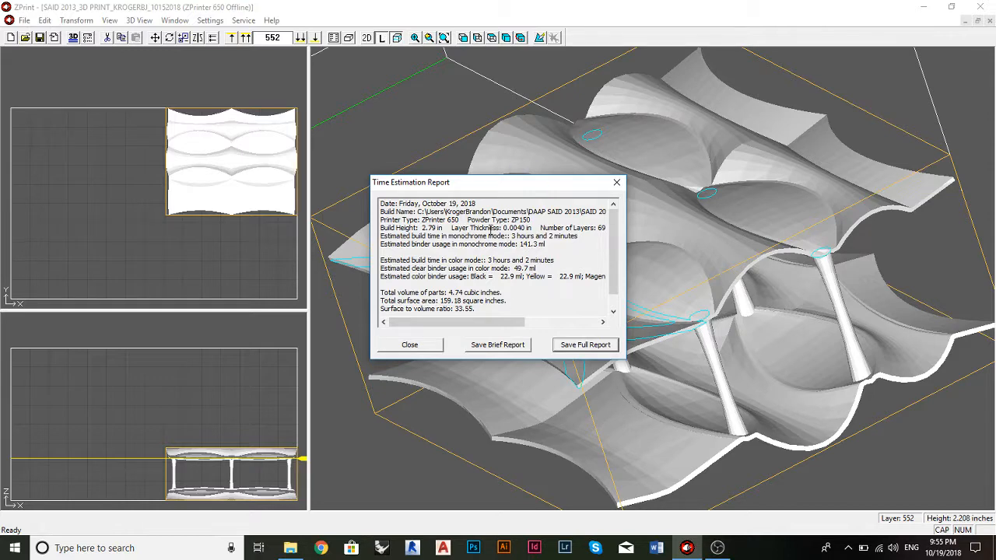
left_click_drag(551, 187, 554, 180)
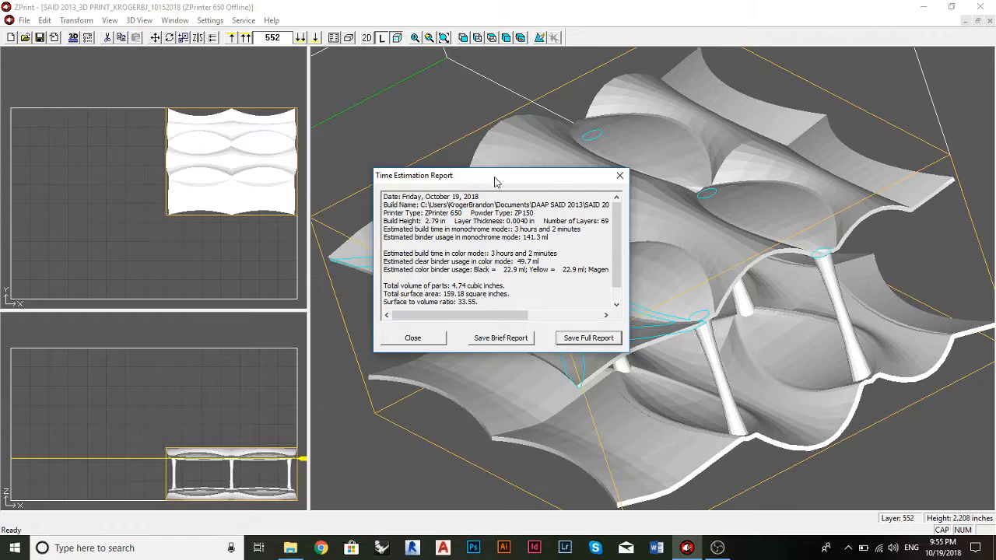
left_click_drag(492, 183, 506, 185)
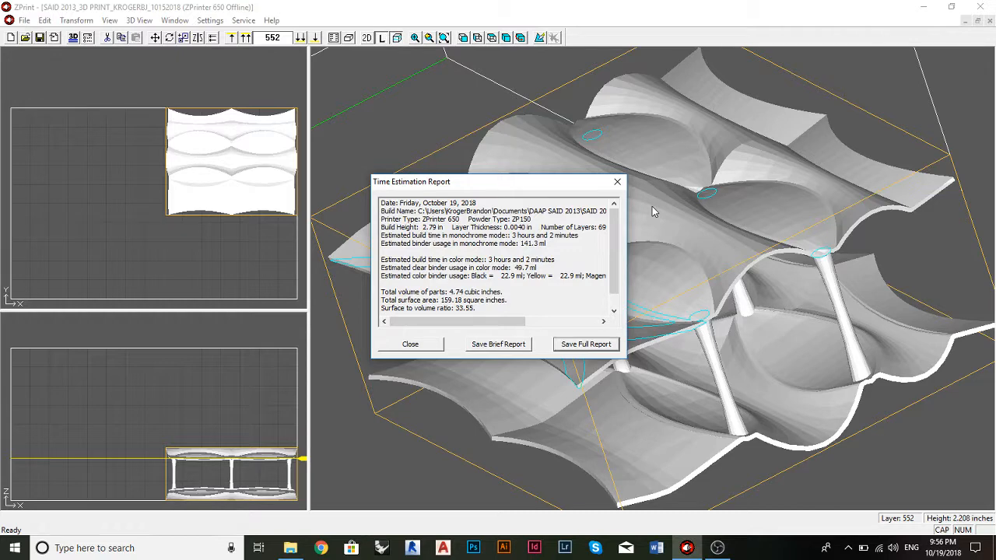
left_click(617, 181)
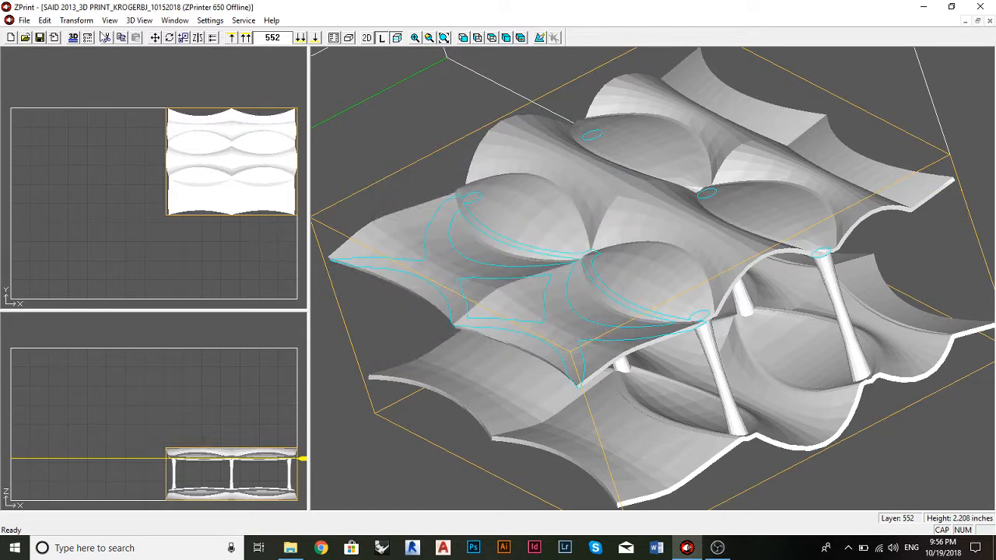
Step: Open the dialog for saving the build under a new name as a ZPrint build file and cancel it
left_click(27, 21)
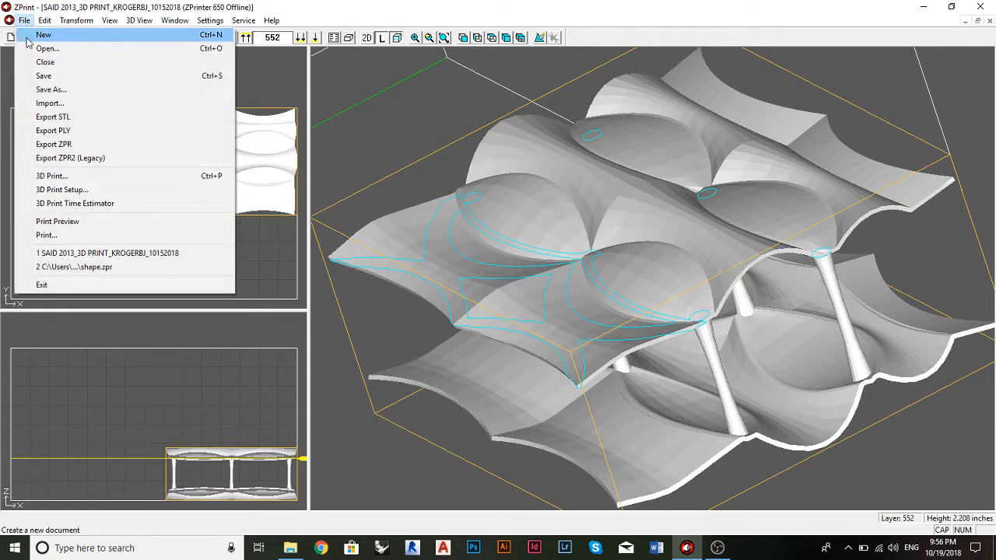
left_click(70, 91)
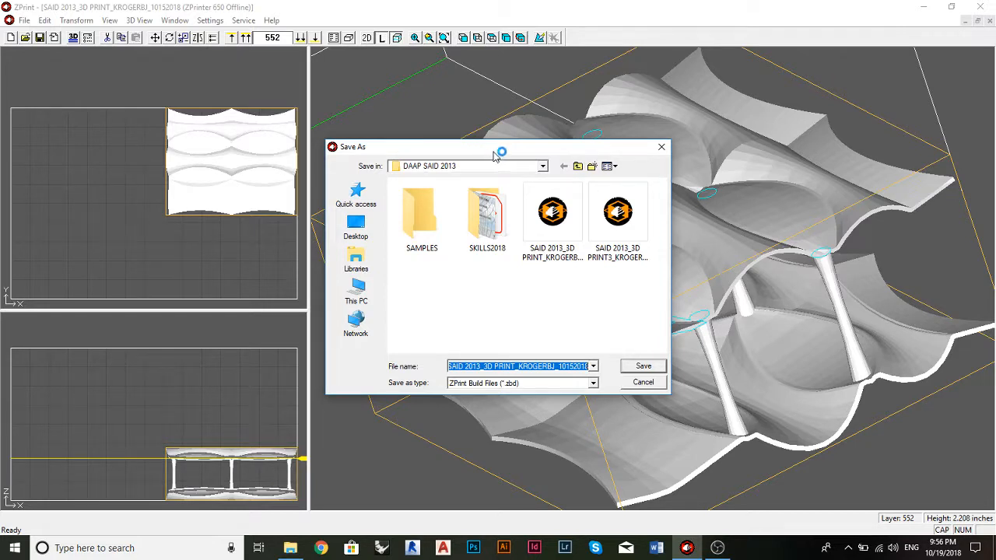
left_click(662, 146)
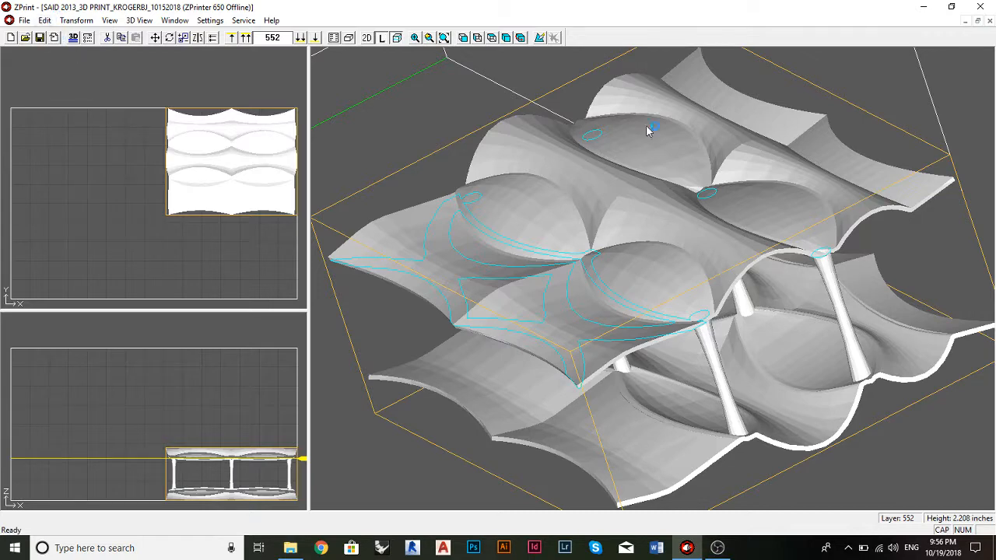
mouse_move(717, 548)
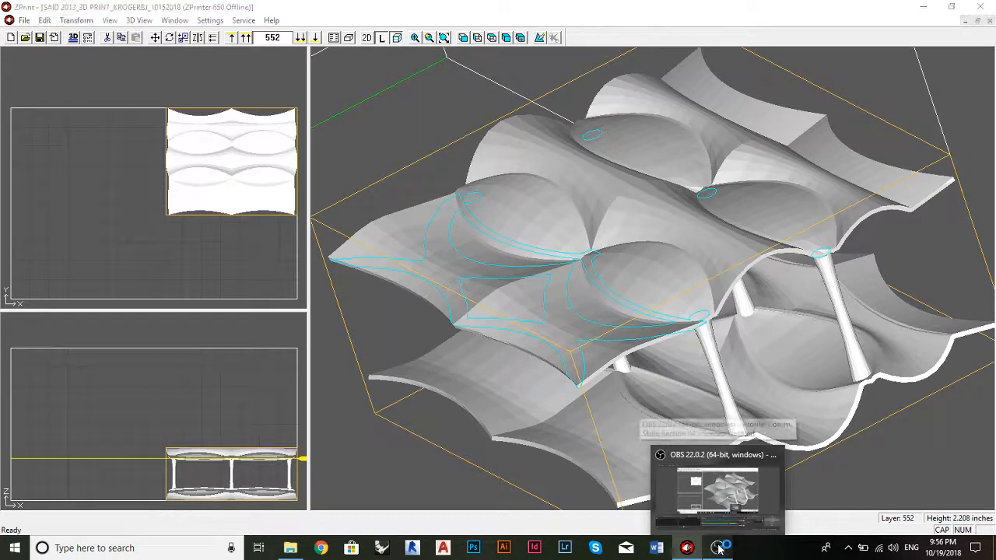